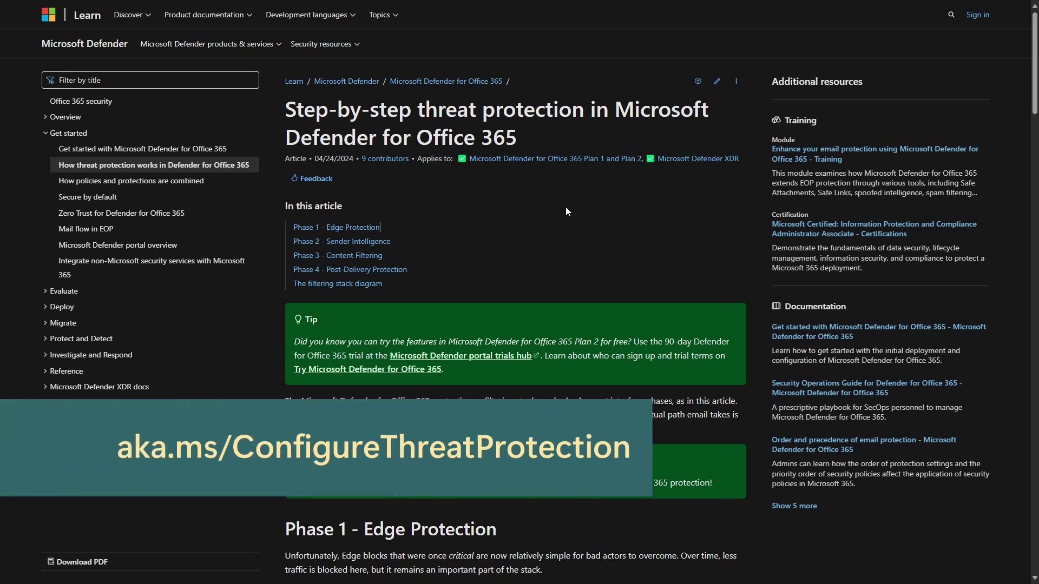
Read Phases 1 to 3 of the Learn article and enlarge the filtering stack diagram
scroll(566, 197, down, 1)
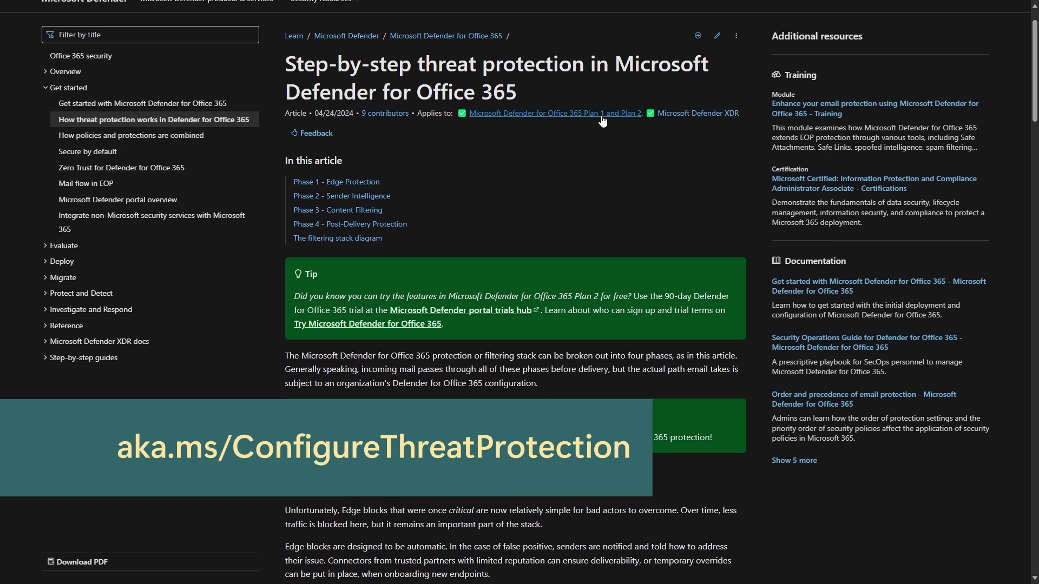
scroll(589, 154, down, 10)
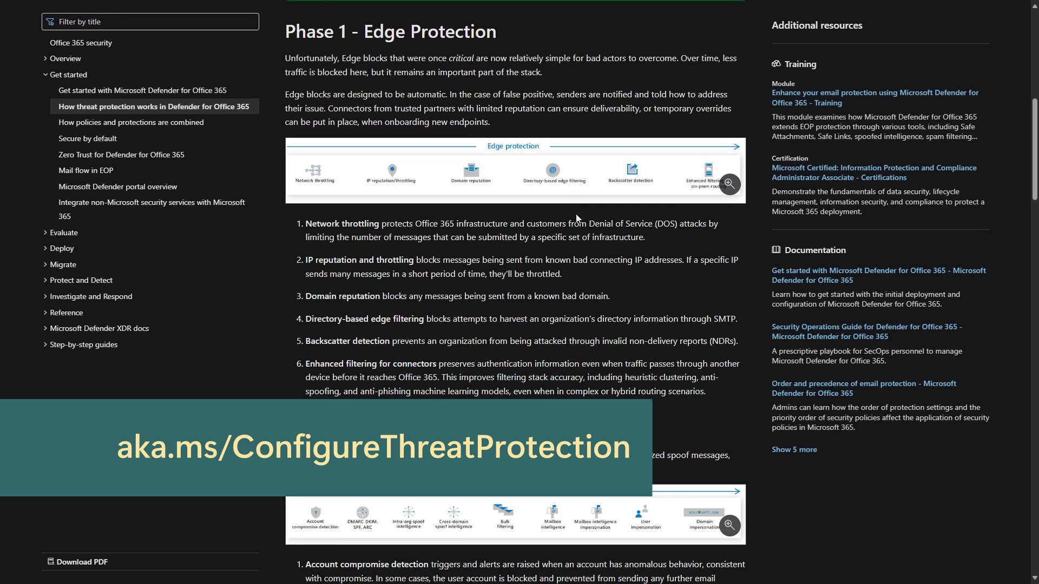
scroll(362, 323, down, 3)
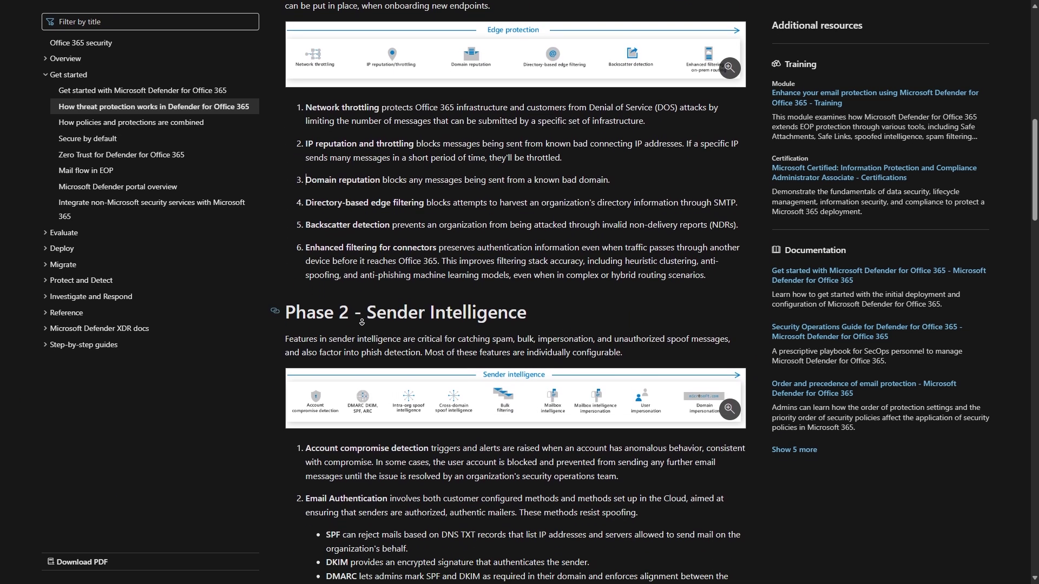
scroll(362, 322, down, 2)
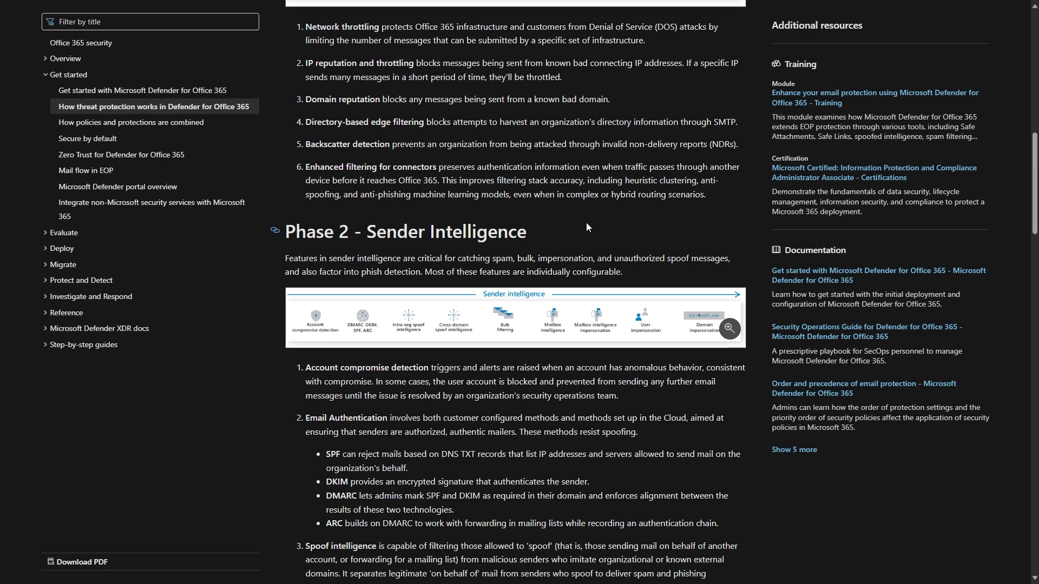
scroll(599, 184, down, 20)
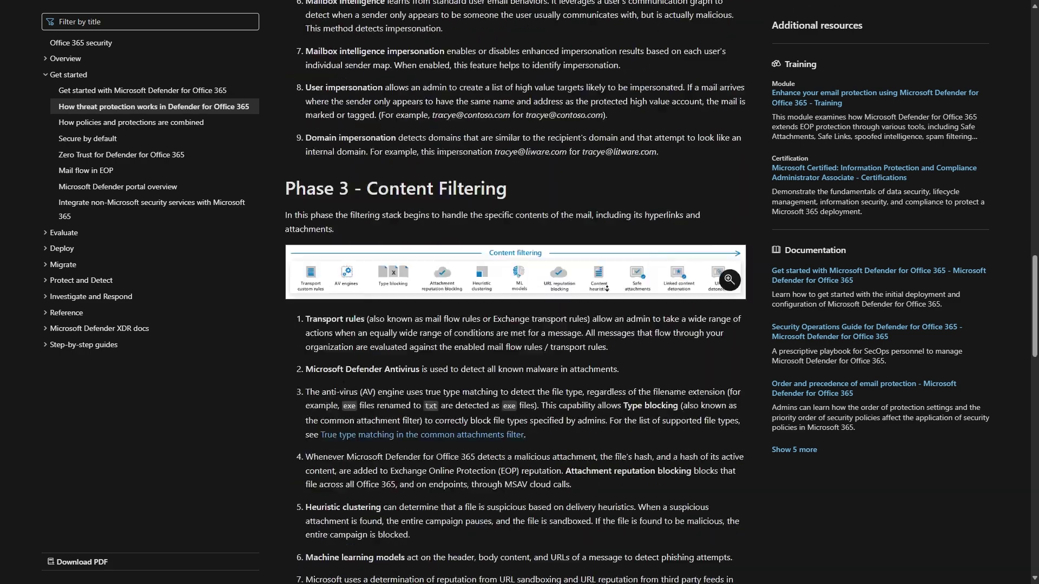
click(600, 345)
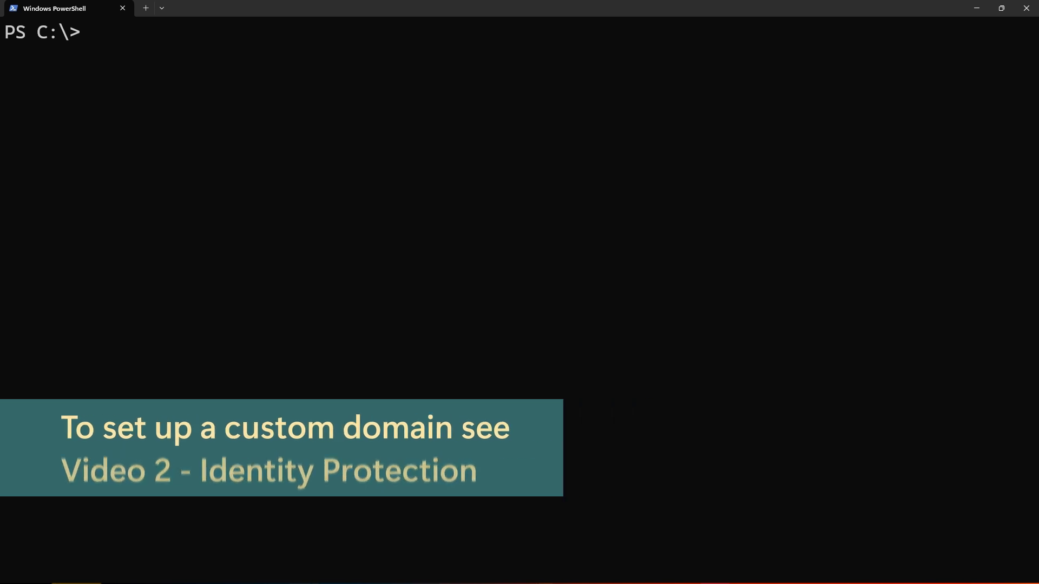
Use nslookup with set type=txt to query the TXT records of the-northwind.org
text(nslookup)
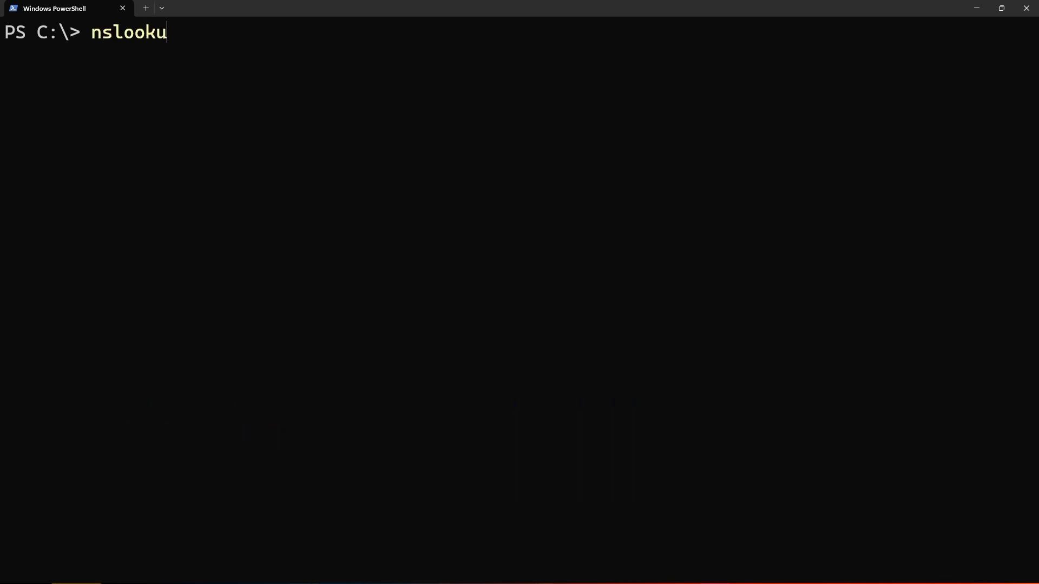
key(Return)
text(set type=e)
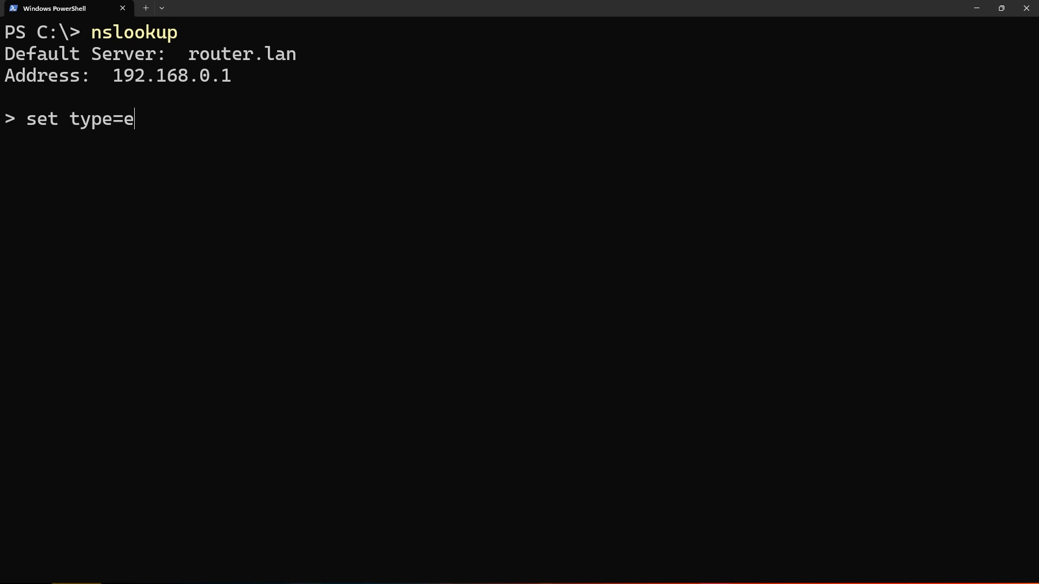
key(BackSpace)
text(txt)
key(Return)
text(the-northwind.org)
key(Return)
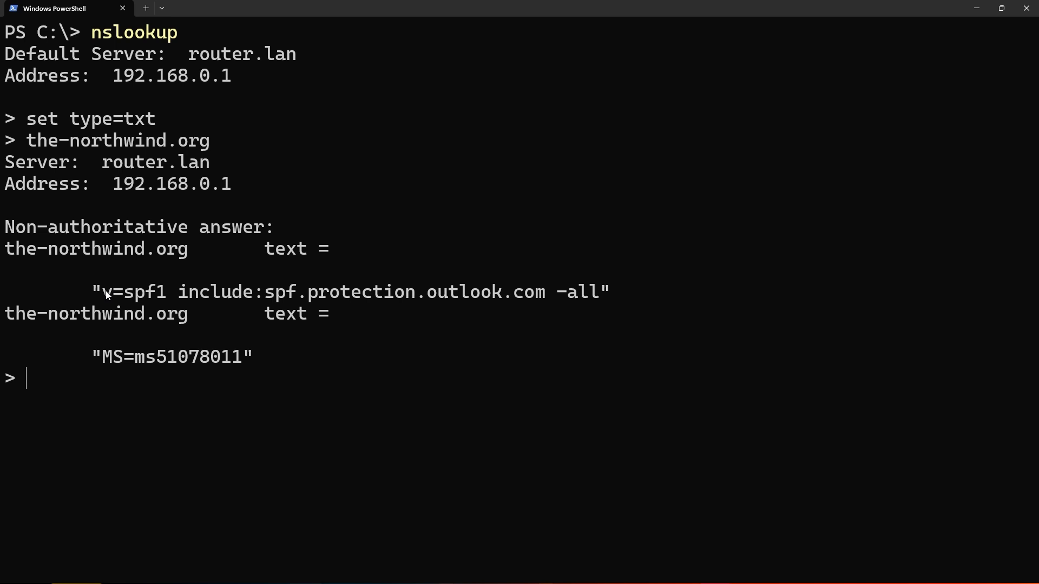
Copy the returned SPF string v=spf1 include:spf.protection.outlook.com -all
drag(106, 291, 160, 293)
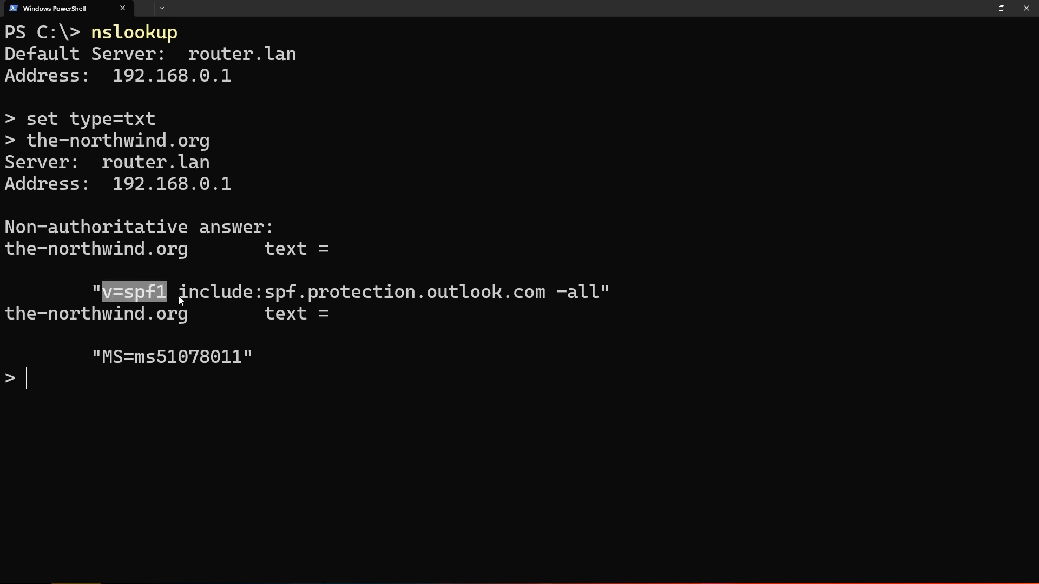
key(ctrl+c)
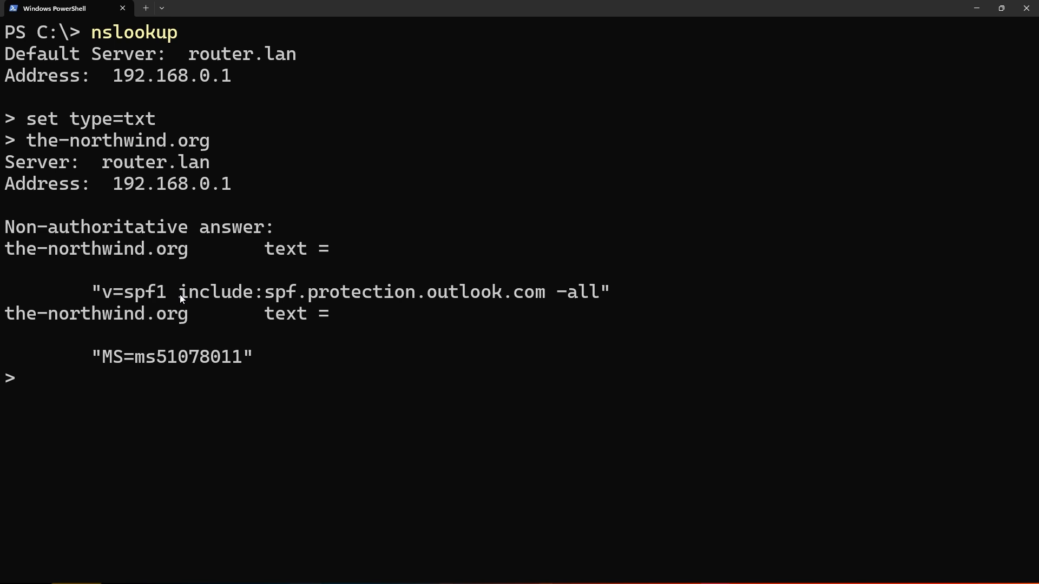
click(264, 294)
drag(263, 294, 519, 290)
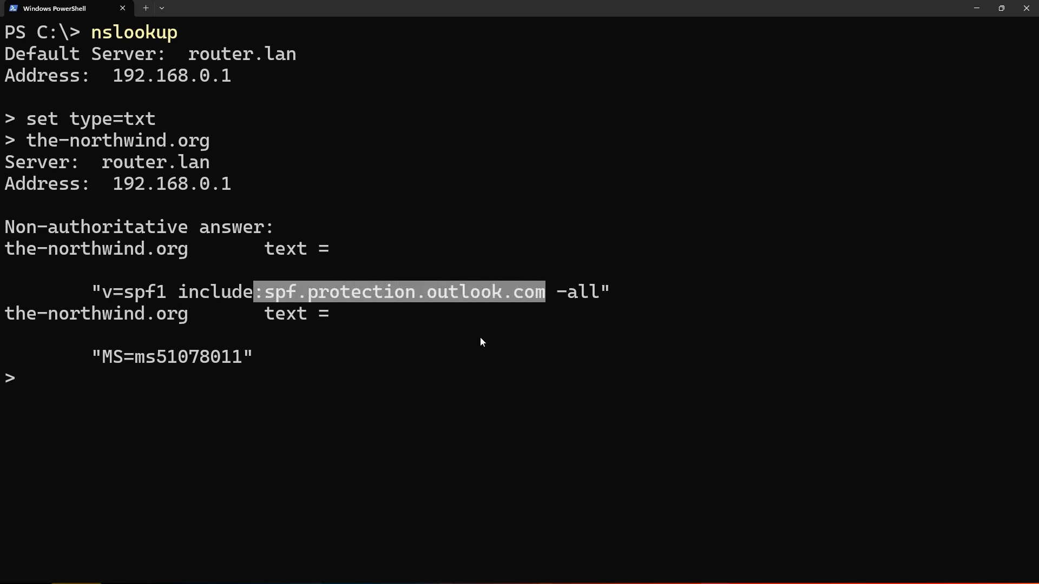
key(ctrl+c)
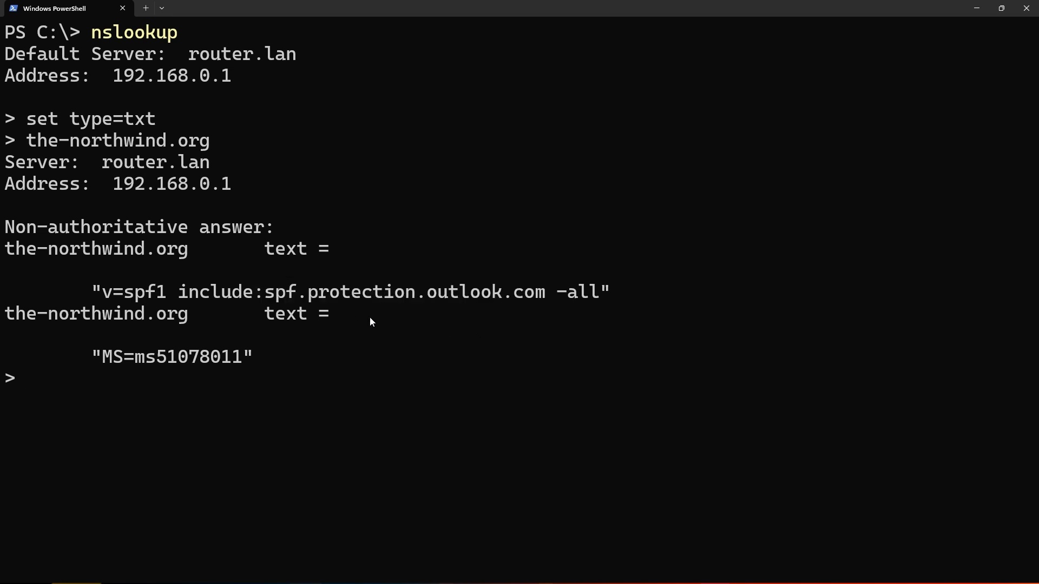
drag(96, 292, 610, 288)
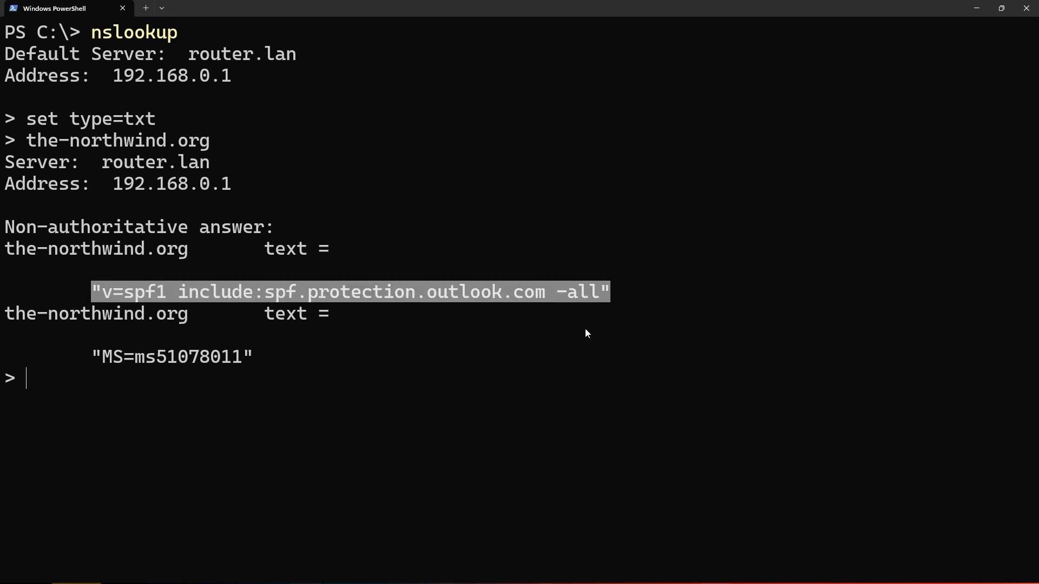
key(ctrl+c)
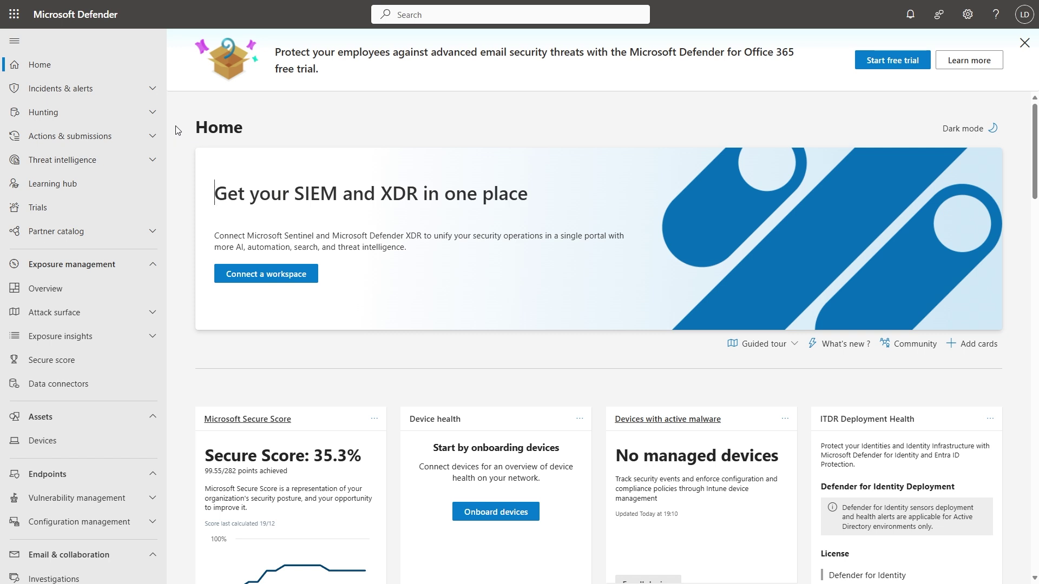
Go to Policies & rules > Threat policies > Email authentication settings and show DKIM
scroll(93, 175, down, 1)
scroll(93, 175, down, 4)
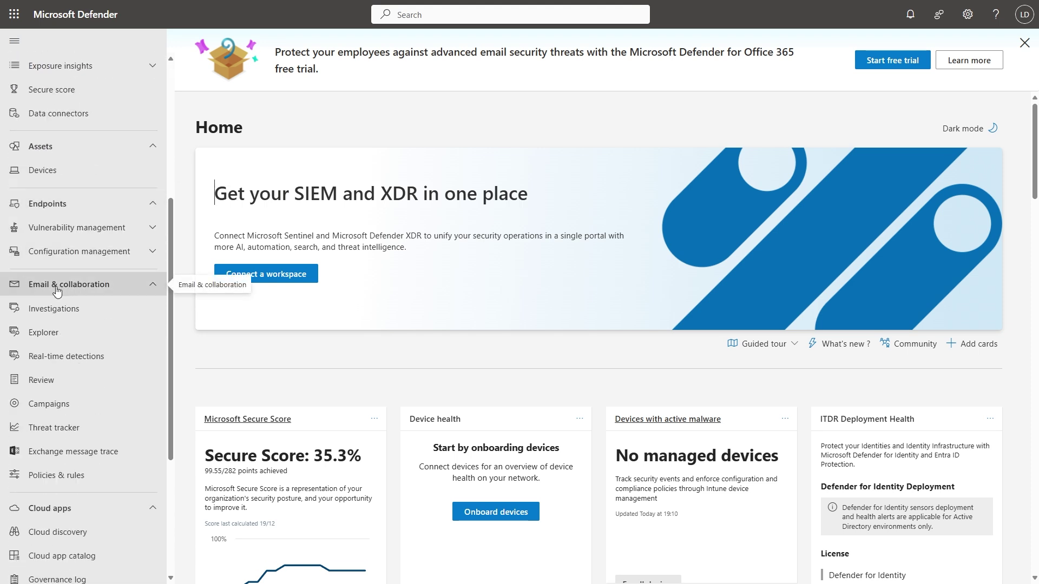
click(43, 482)
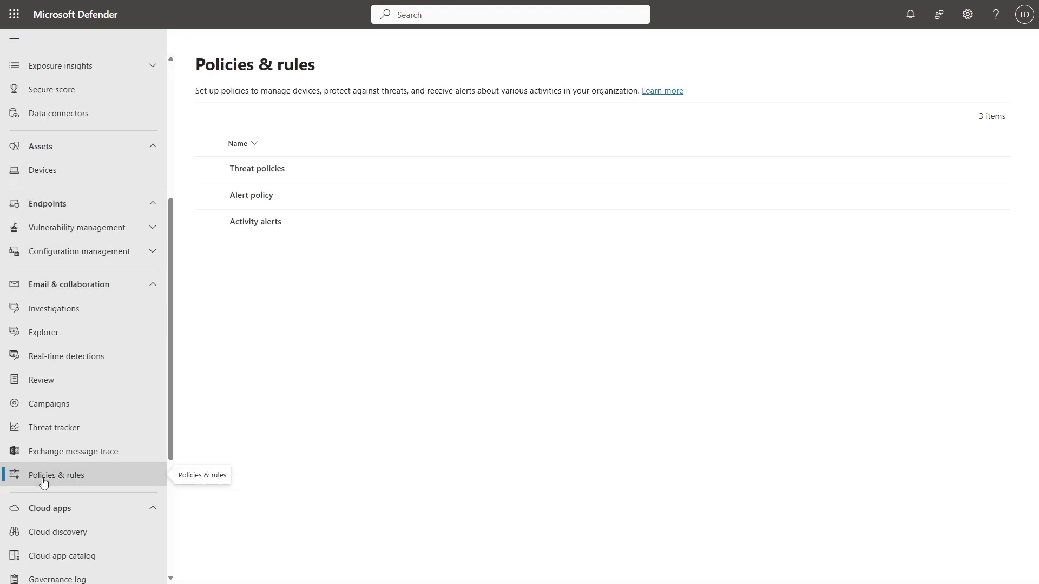
click(251, 171)
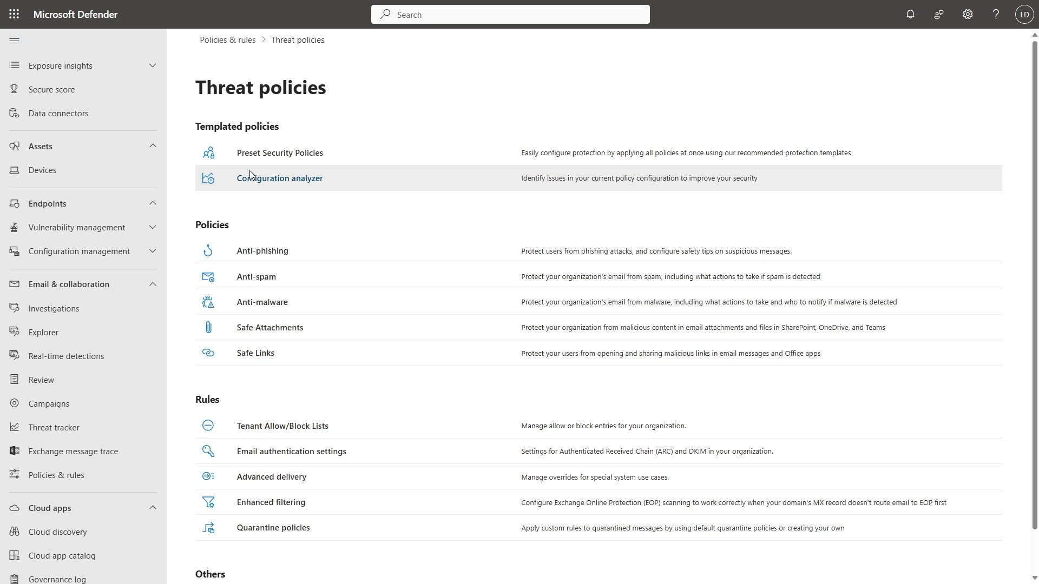
scroll(312, 452, down, 1)
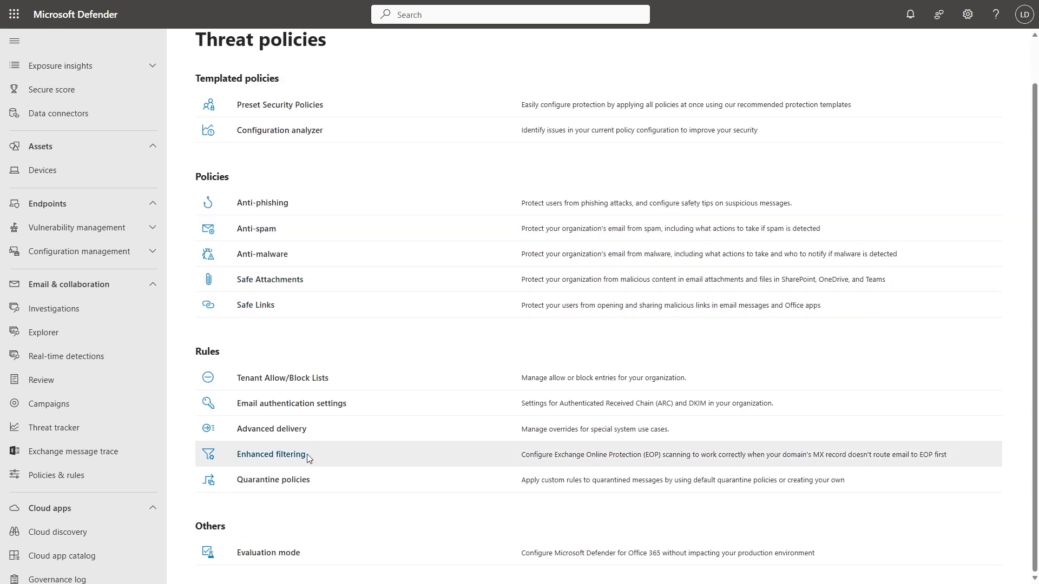
click(307, 407)
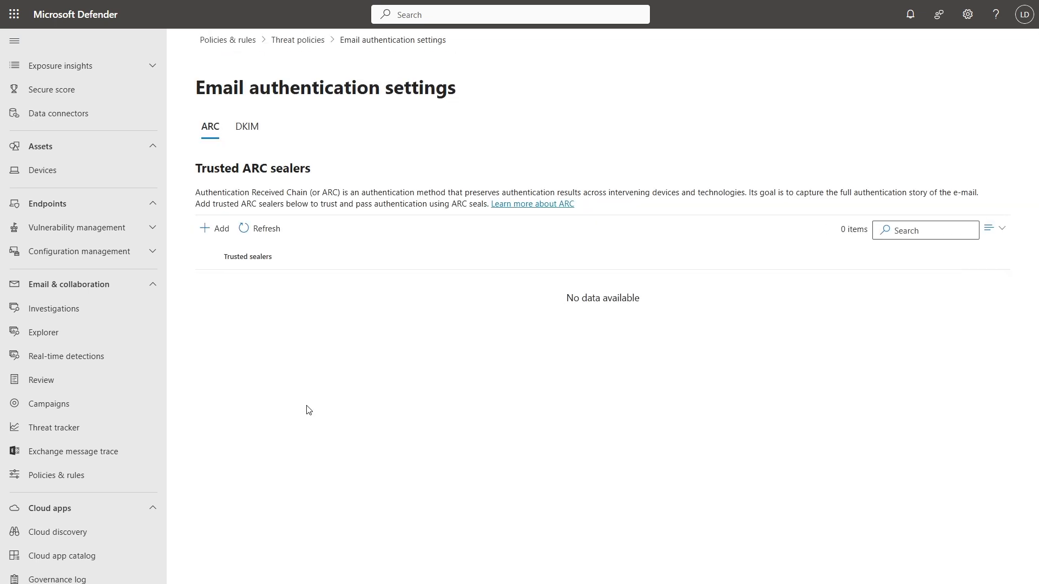
click(248, 129)
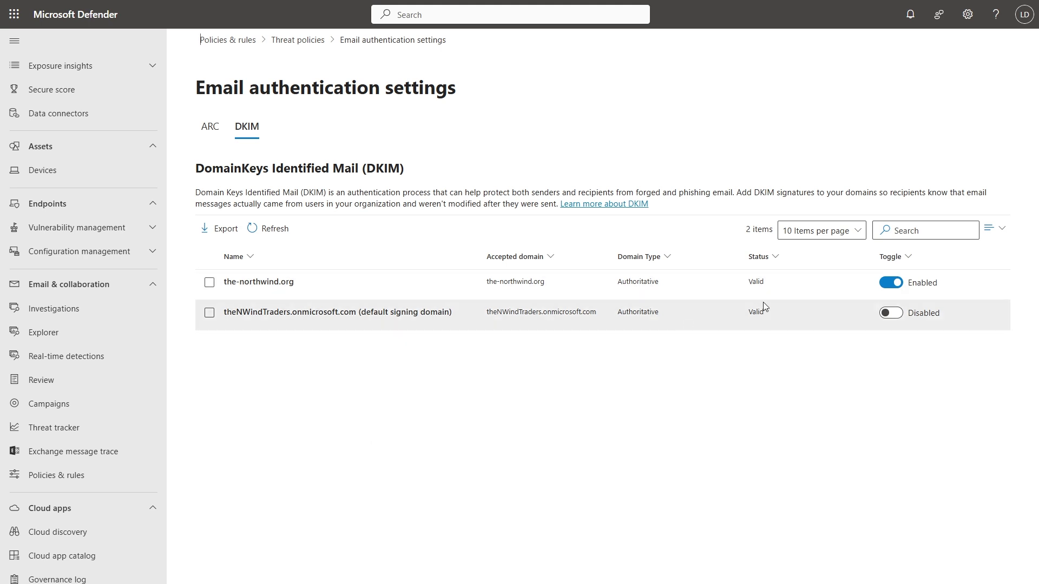
Enable DKIM signing for theNWindTraders.onmicrosoft.com and review its two selector CNAME records
click(891, 314)
click(366, 319)
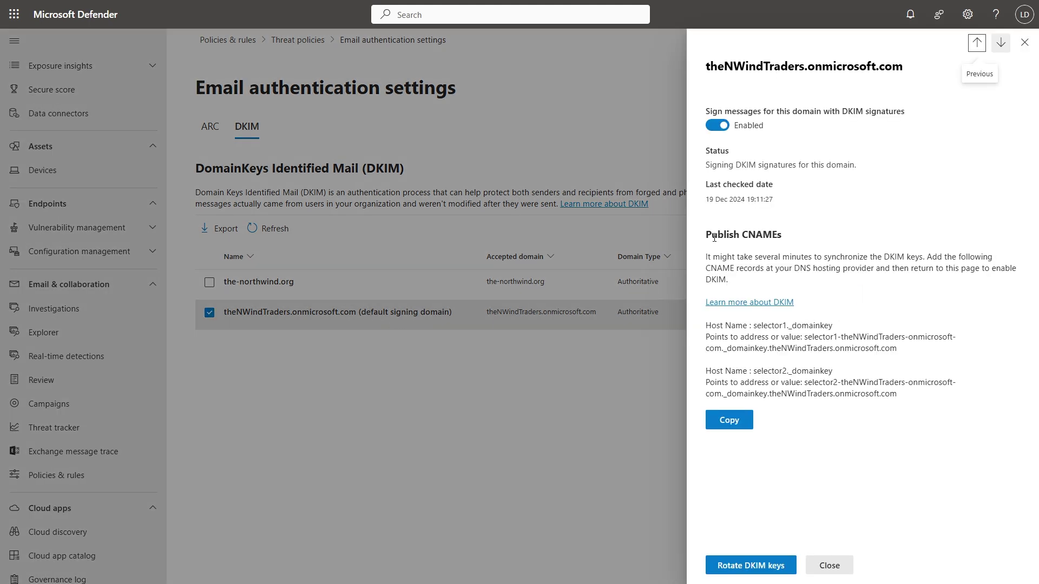
drag(709, 237, 785, 235)
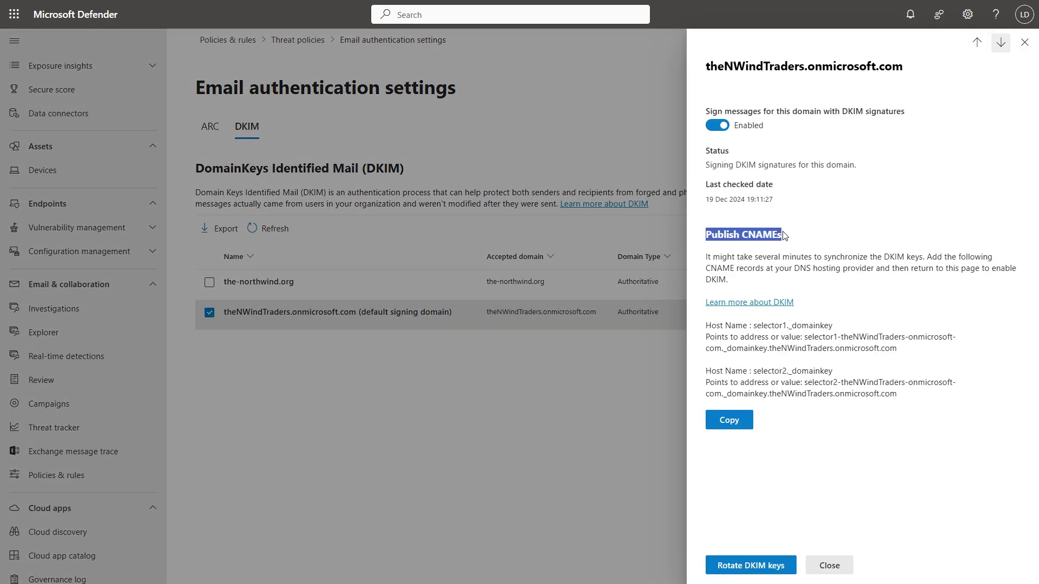
click(874, 242)
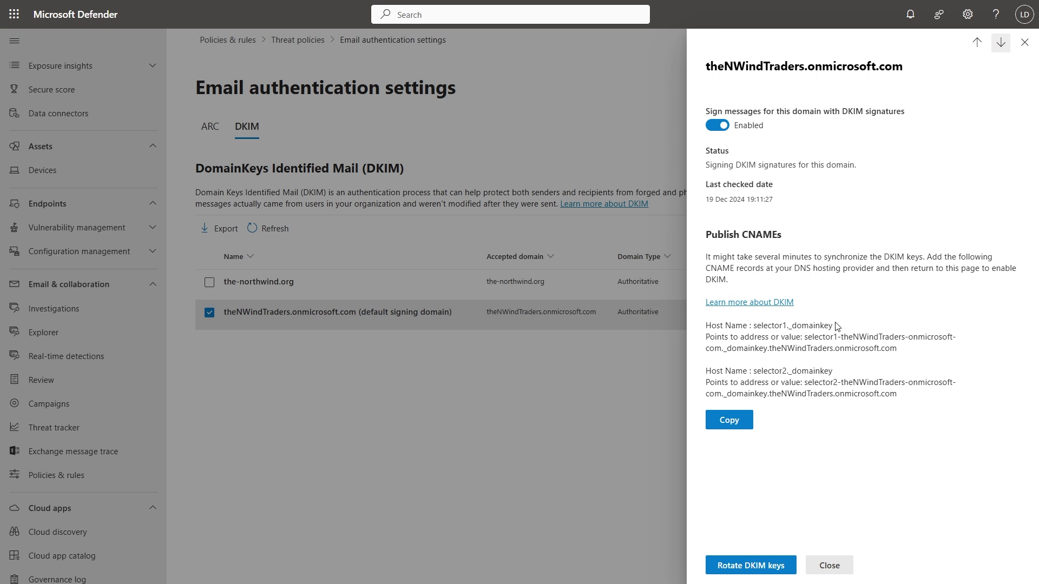
drag(836, 327, 754, 326)
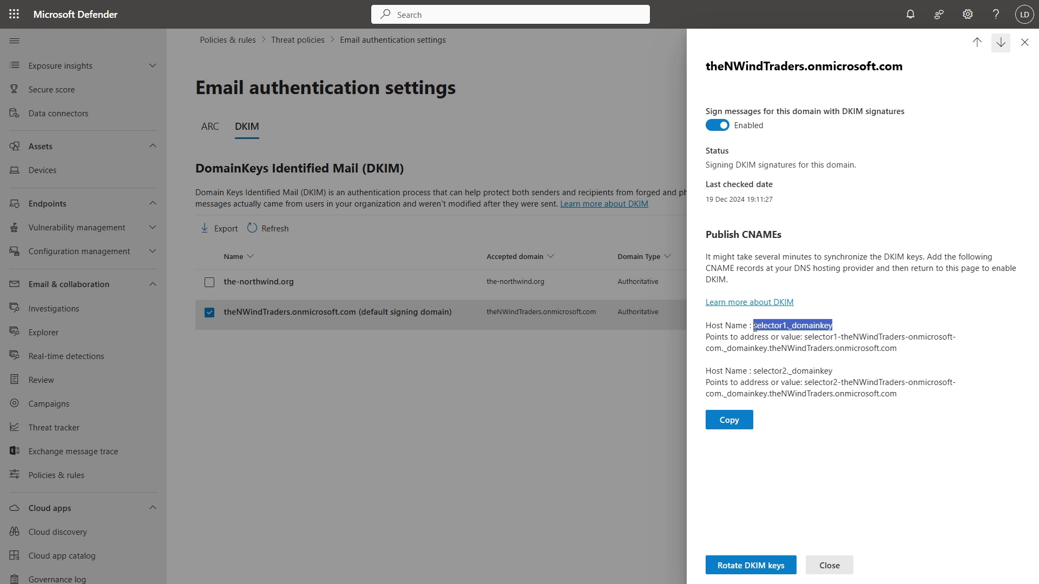
drag(834, 373, 757, 375)
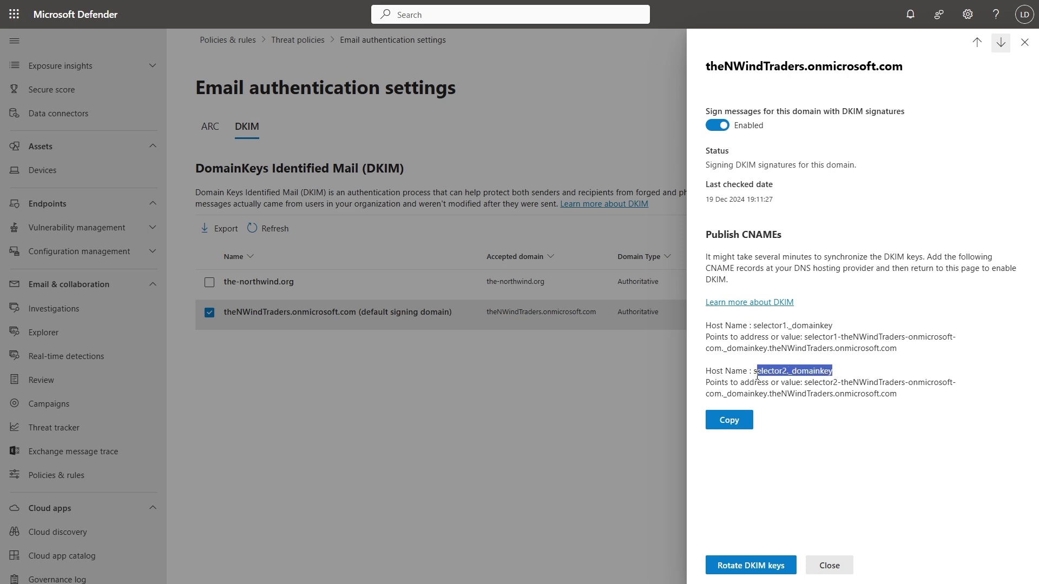
click(889, 359)
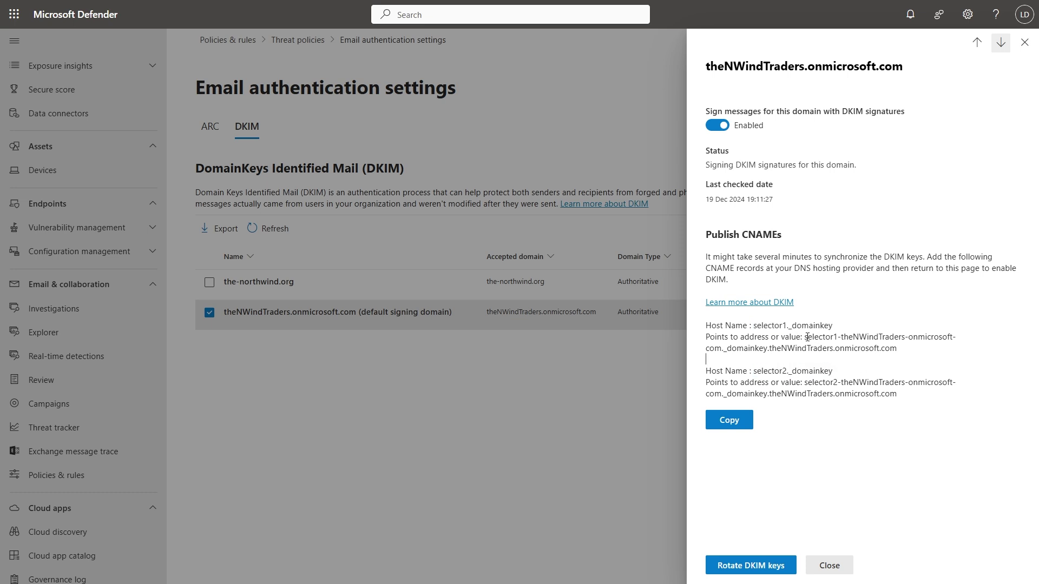
drag(807, 337, 915, 349)
click(890, 366)
click(848, 566)
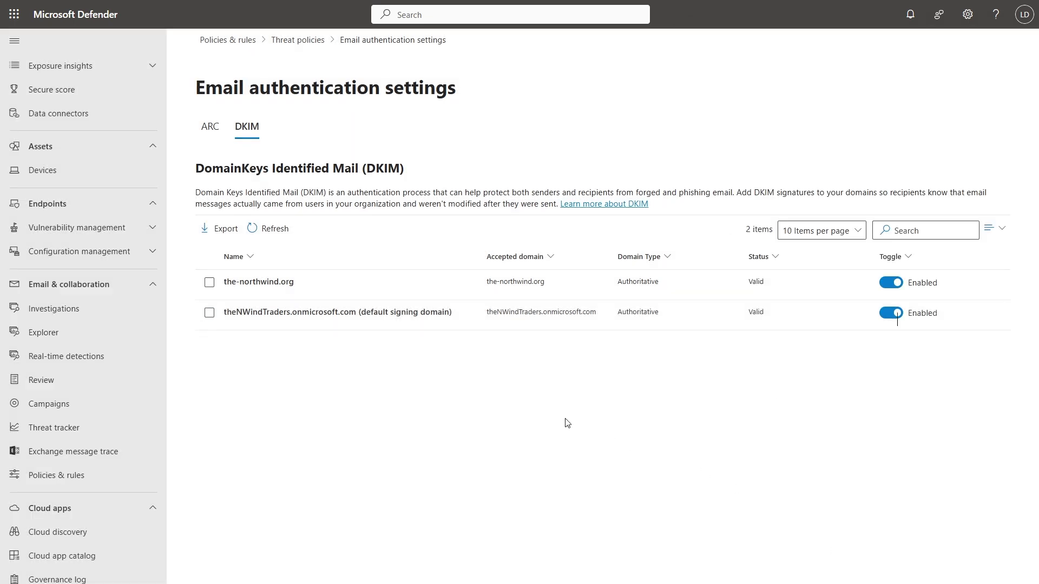
Open the-northwind.org DKIM details to check its signing status
click(256, 282)
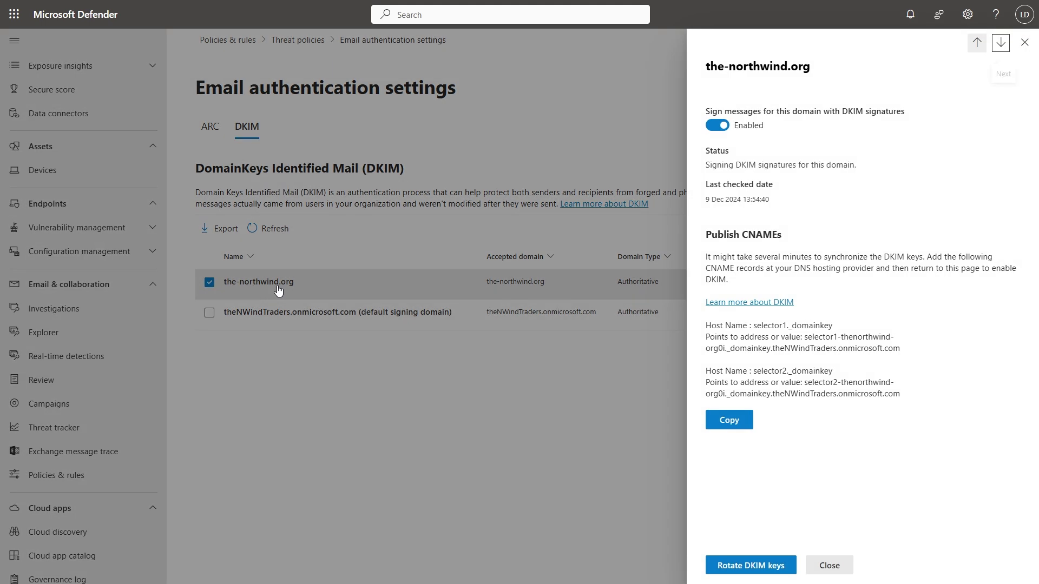
drag(706, 166, 882, 163)
click(881, 183)
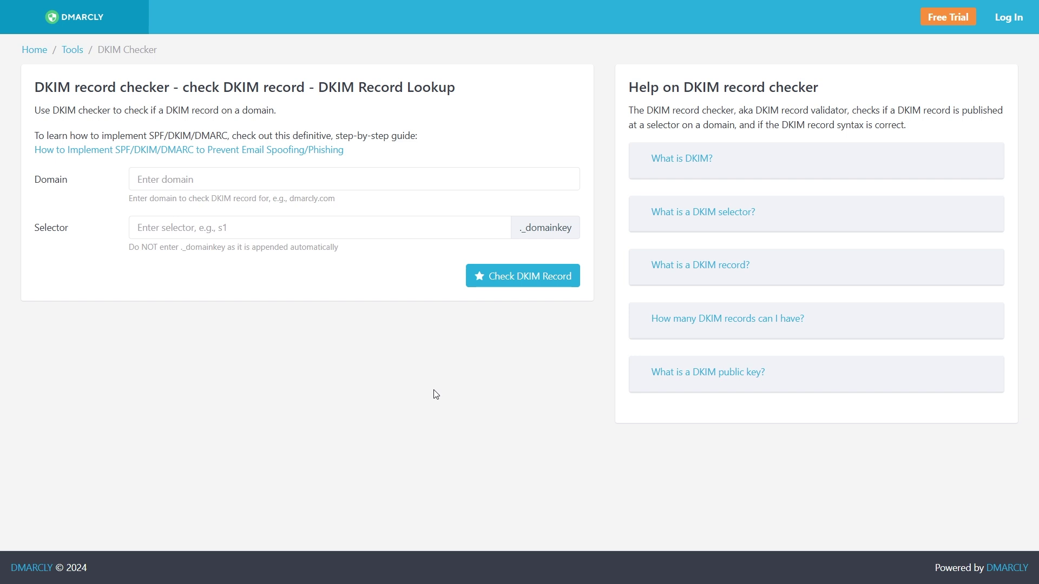
Check the DKIM record for domain the-northwind.org with selector1
click(232, 181)
text(the-northwind.org)
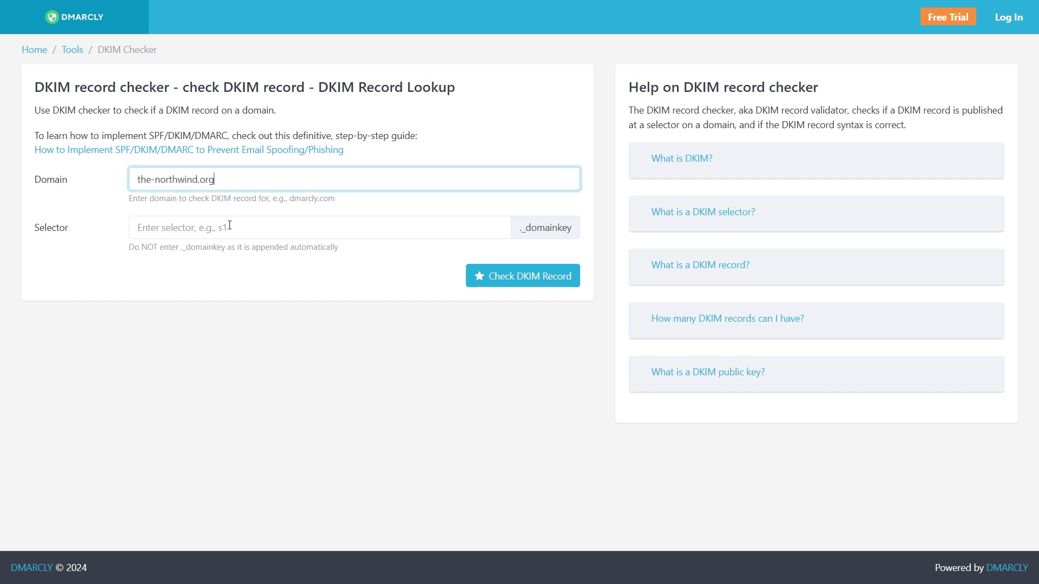
click(229, 225)
text(select)
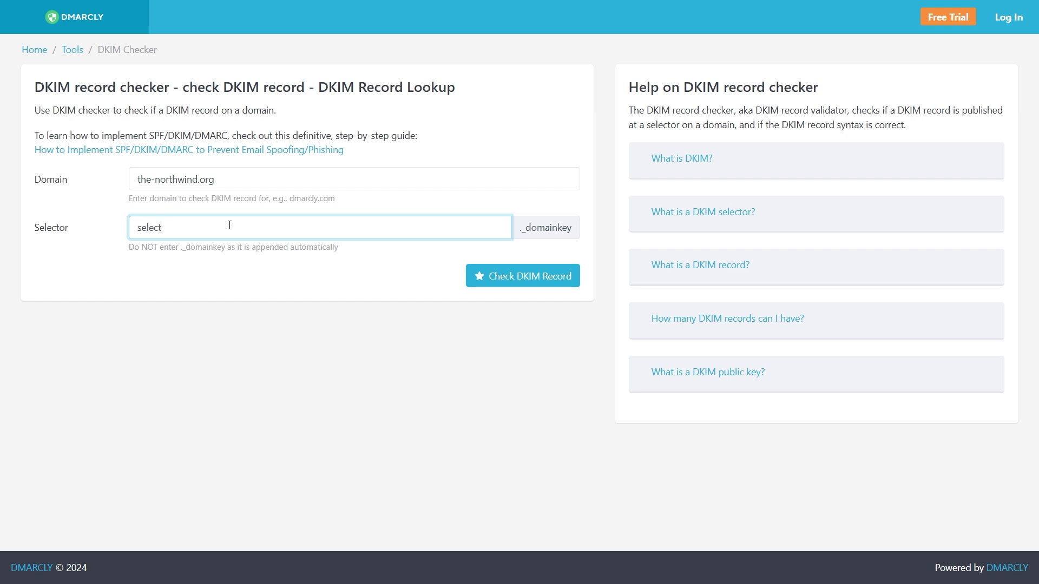
text(or1)
click(481, 272)
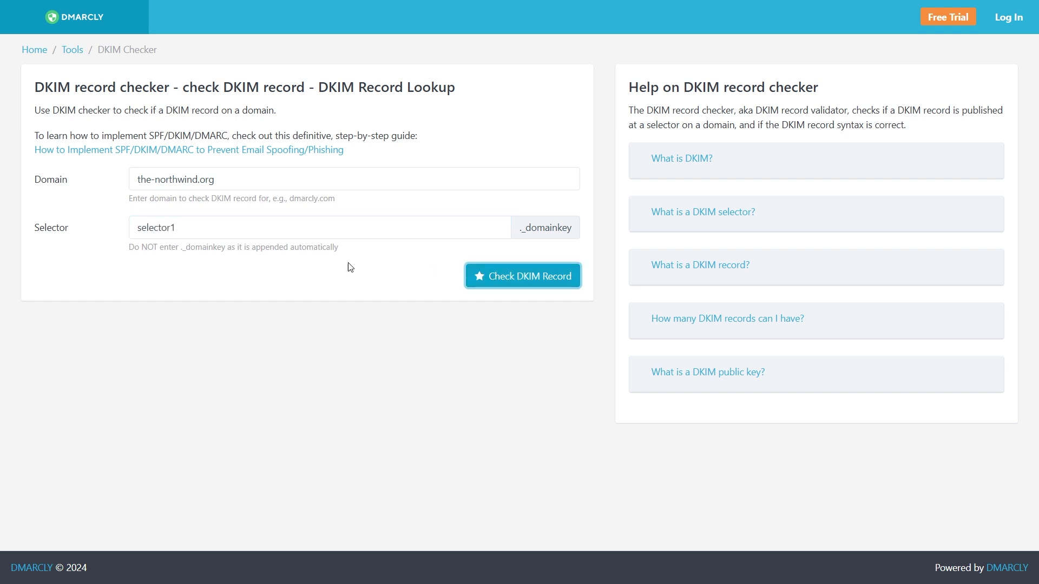
Change the selector to selector2 and check its DKIM record
click(179, 233)
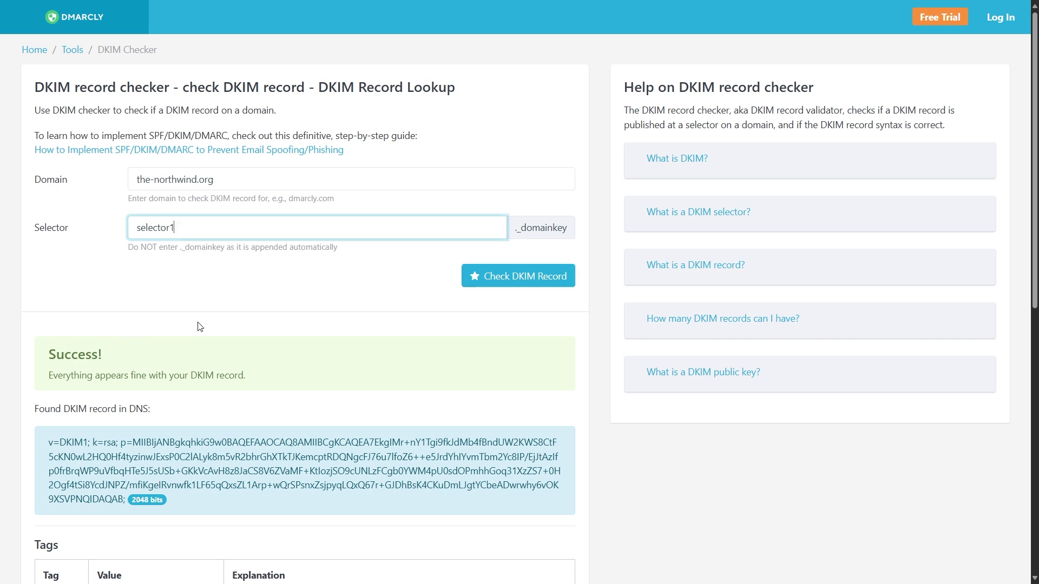
key(BackSpace)
text(2)
click(506, 277)
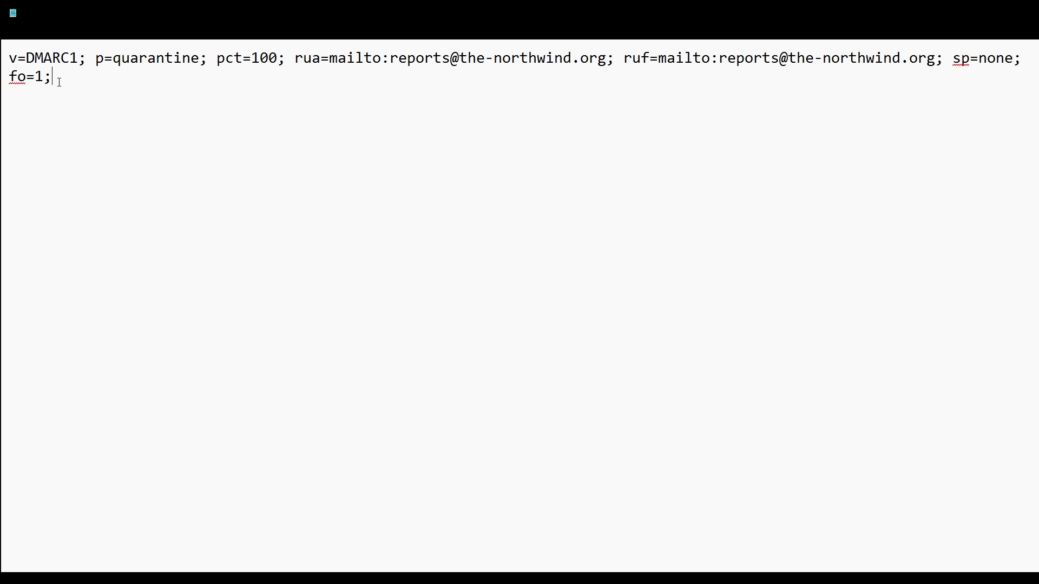
drag(76, 58, 27, 58)
click(97, 69)
drag(96, 66, 105, 61)
click(122, 86)
drag(254, 52, 277, 57)
click(290, 78)
drag(317, 61, 313, 60)
drag(645, 56, 650, 63)
click(633, 90)
drag(608, 64, 393, 66)
drag(720, 58, 936, 63)
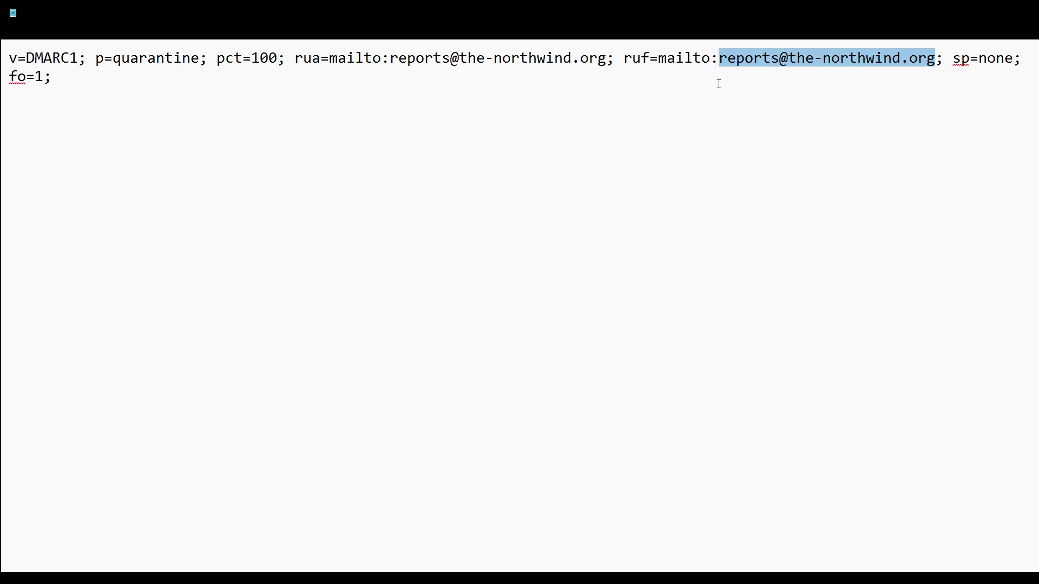
drag(953, 60, 971, 60)
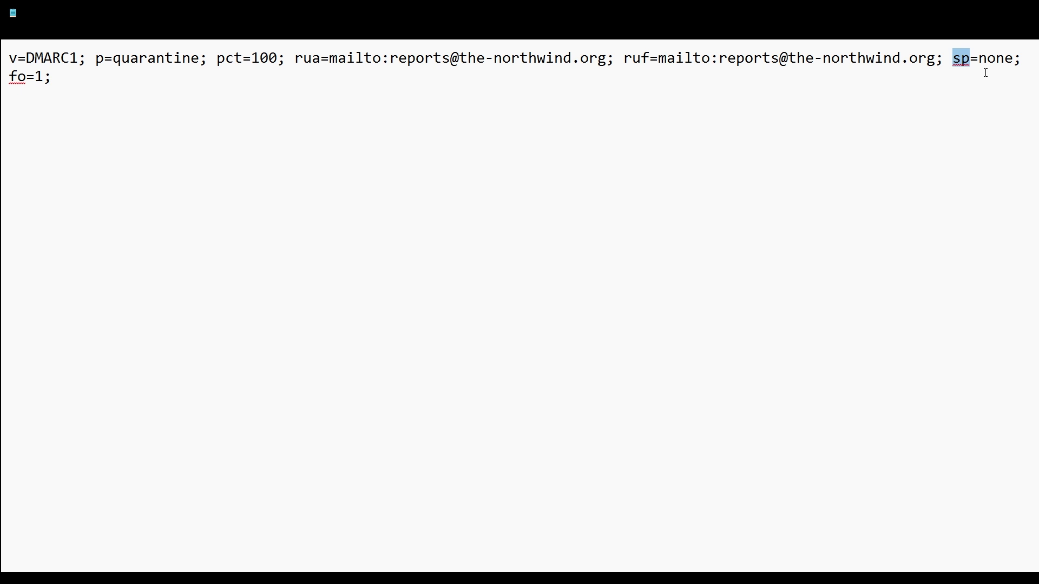
key(ctrl+End)
double_click(37, 77)
click(116, 86)
Delete the tags after p=quarantine; and replace quarantine with reject
drag(211, 58, 243, 90)
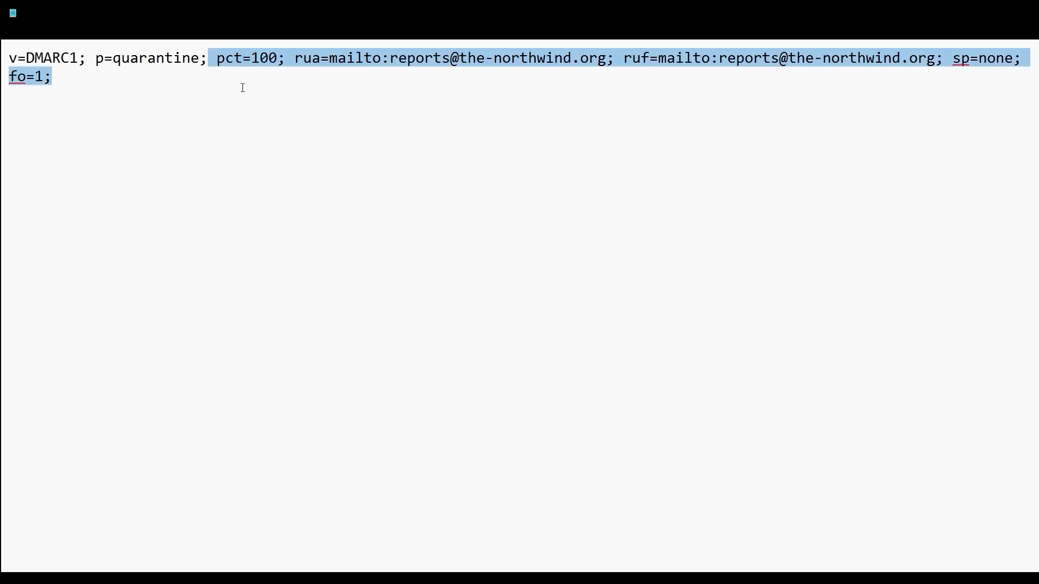
key(Delete)
double_click(176, 58)
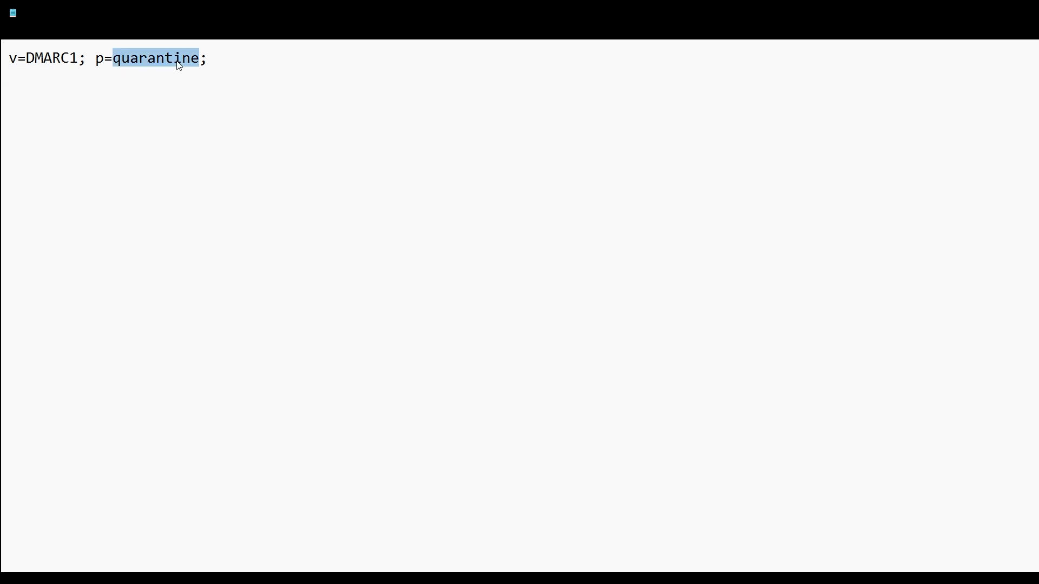
text(reject)
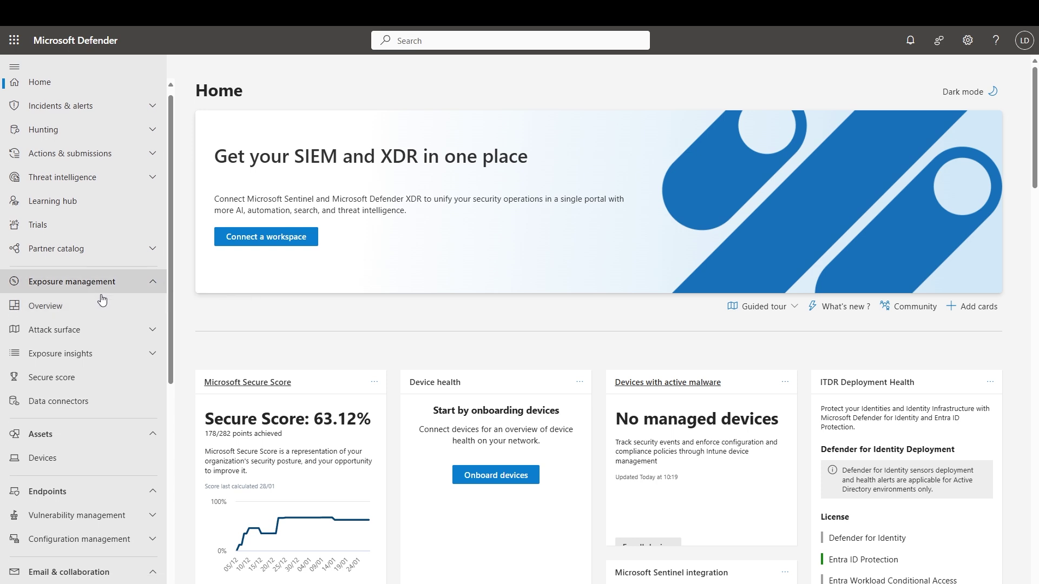
Open the Office365 AntiPhish Default policy under Threat policies > Anti-phishing
scroll(103, 303, down, 4)
click(82, 461)
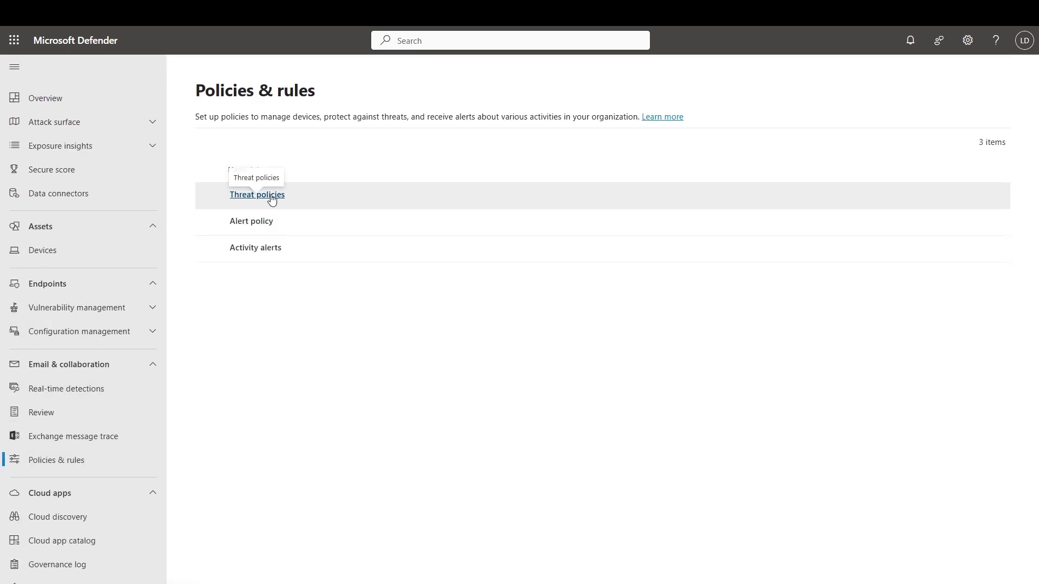
click(272, 197)
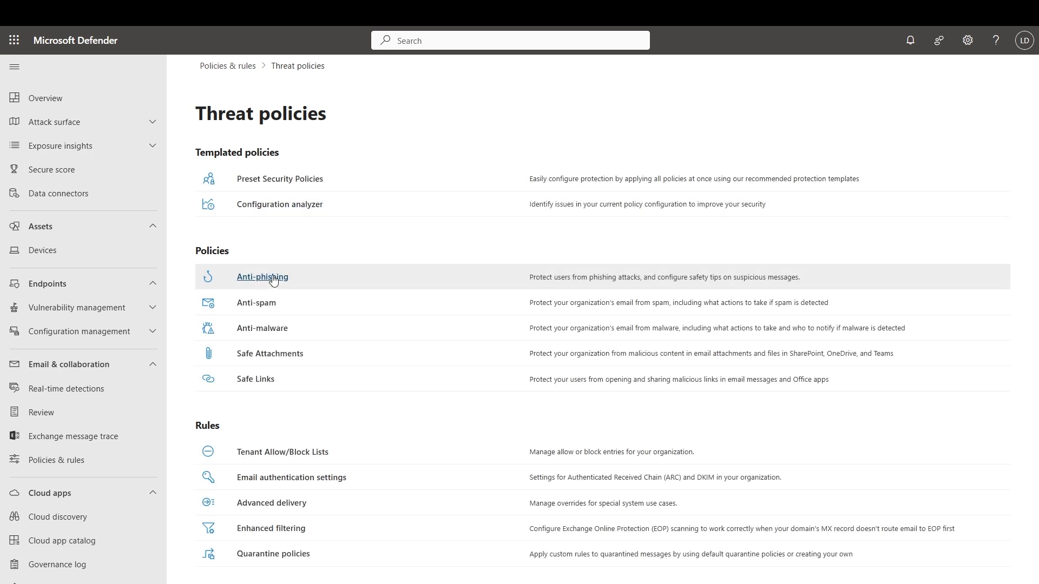
click(278, 279)
click(278, 283)
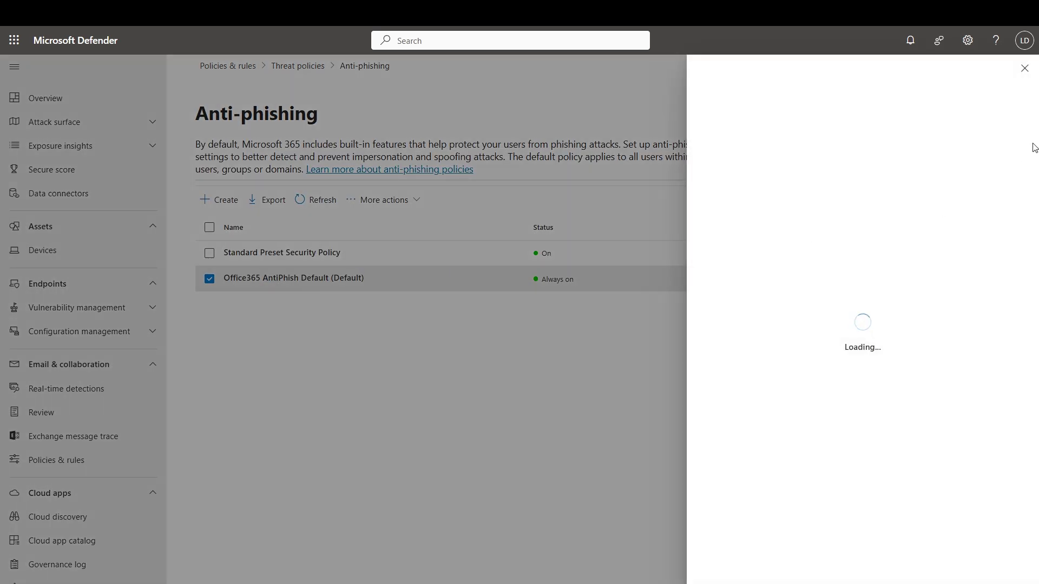
Review the policy's spoof actions and confirm Honor DMARC record policy is On
scroll(1035, 147, down, 3)
drag(703, 262, 779, 264)
drag(1026, 230, 1026, 286)
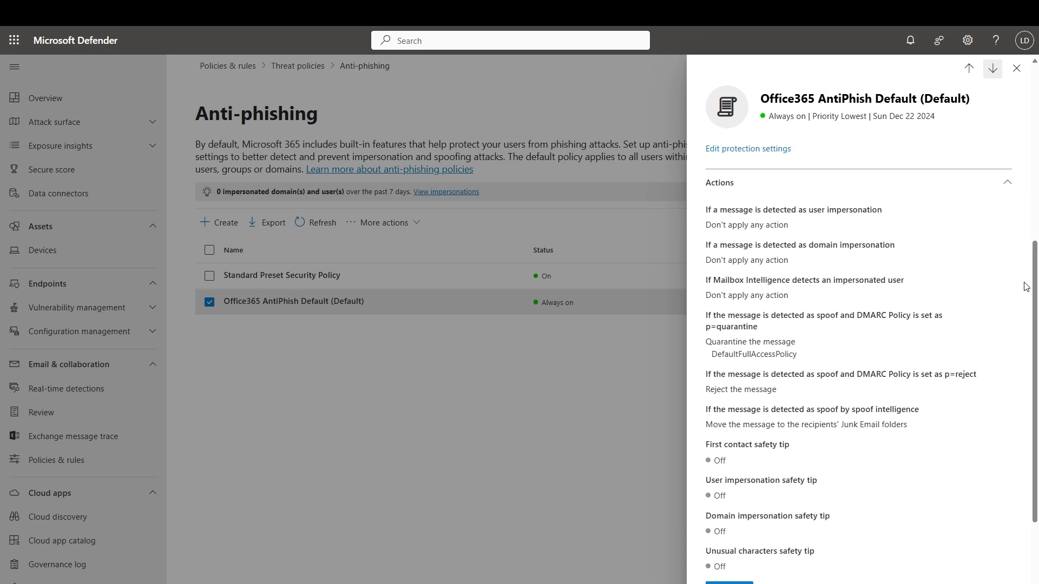
drag(703, 393, 785, 391)
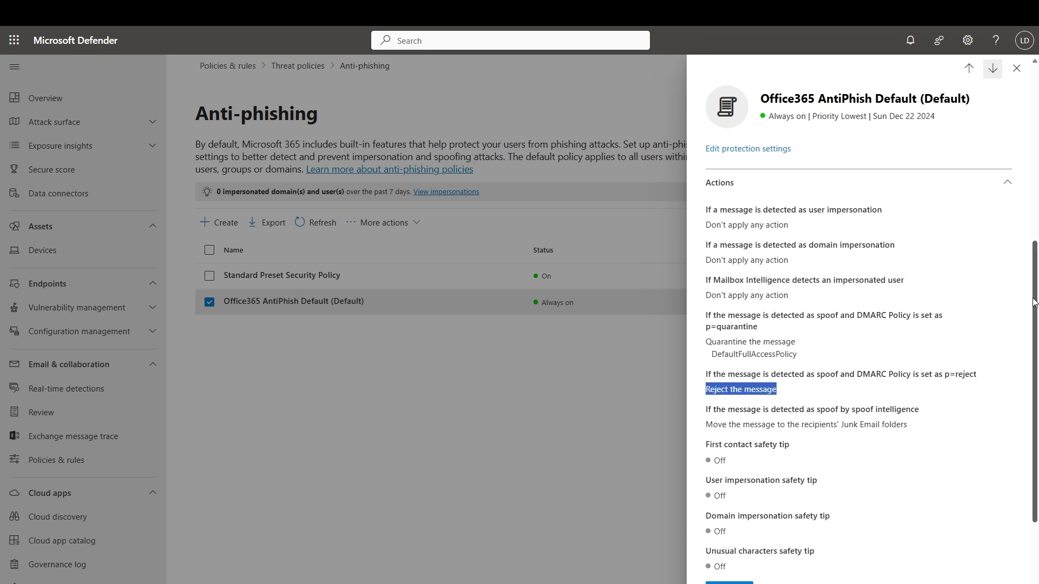
scroll(1011, 396, down, 3)
drag(714, 525, 726, 526)
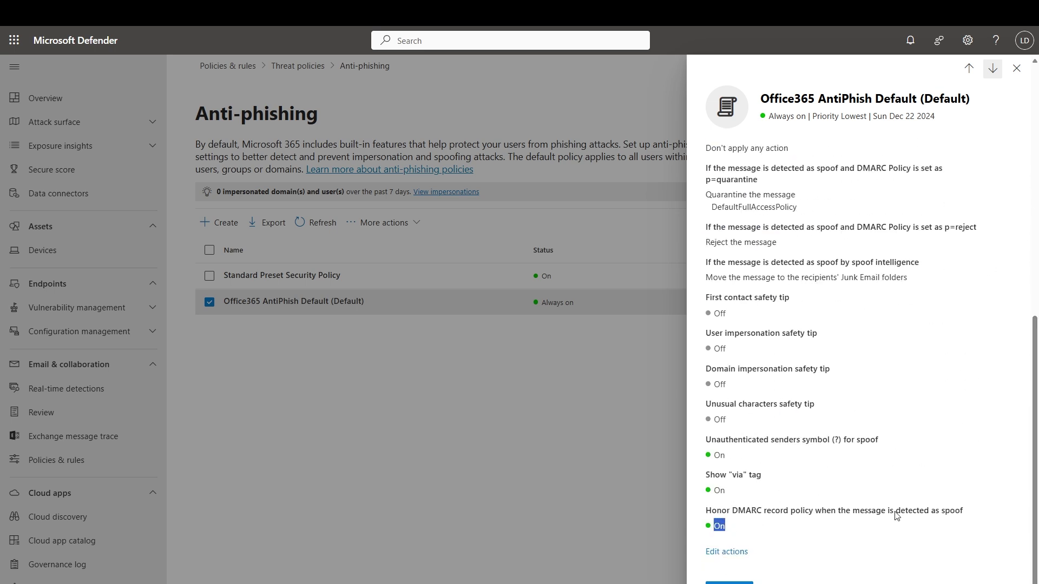
click(983, 488)
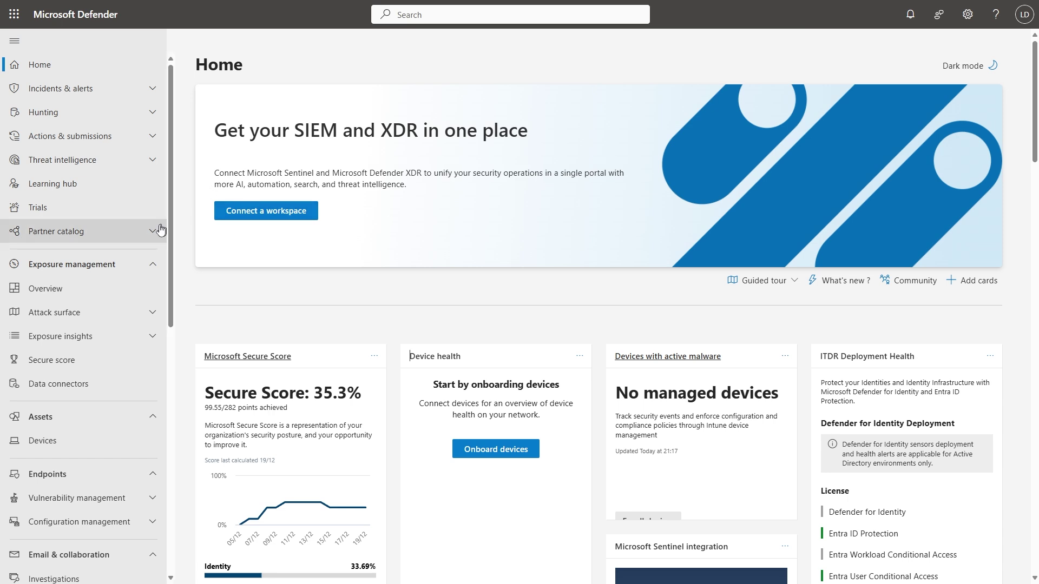
Navigate via Email & collaboration > Policies & rules to the Threat policies page
scroll(88, 208, down, 4)
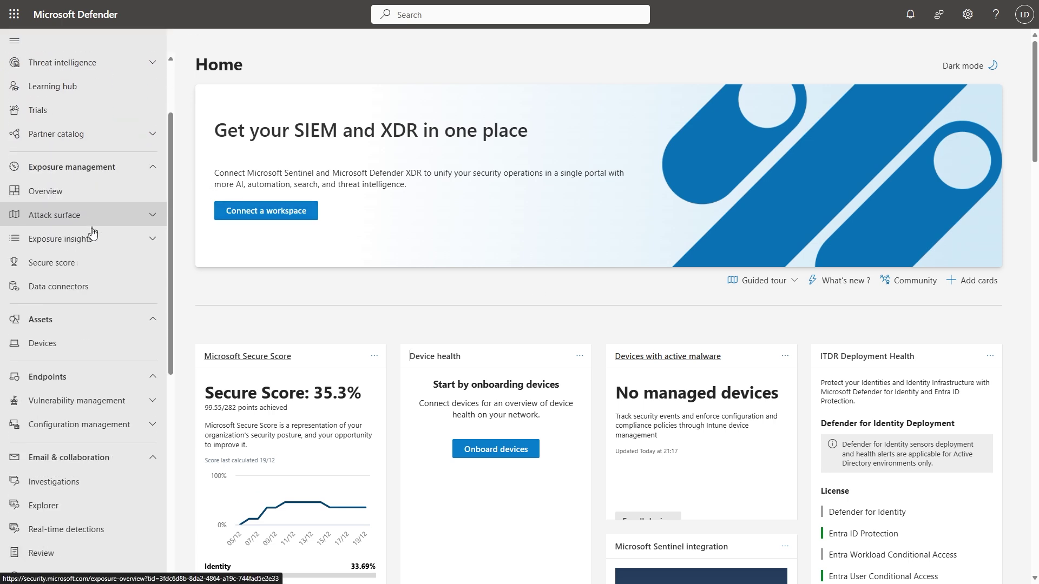
scroll(75, 339, down, 1)
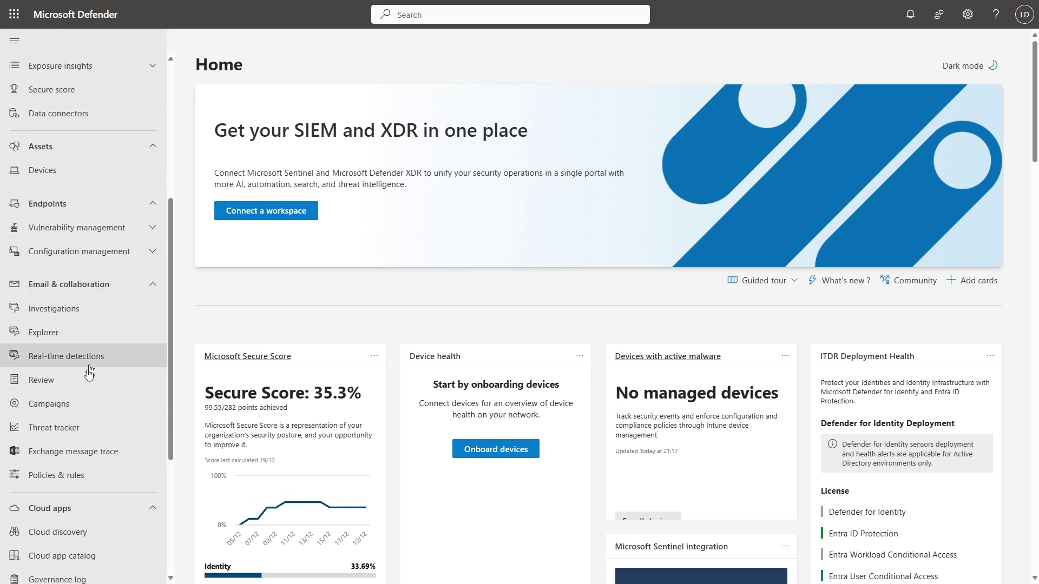
click(62, 480)
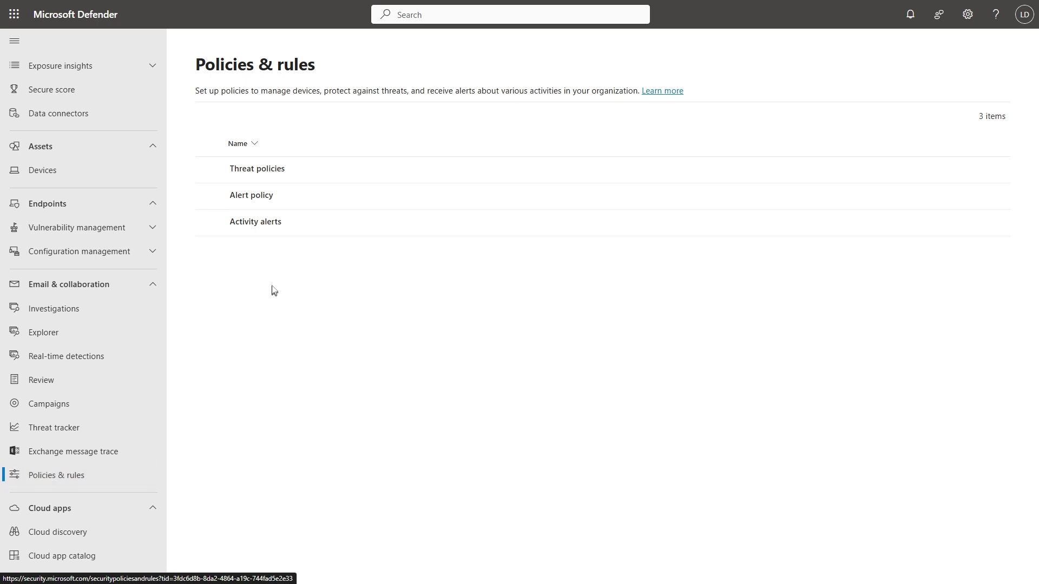
click(275, 177)
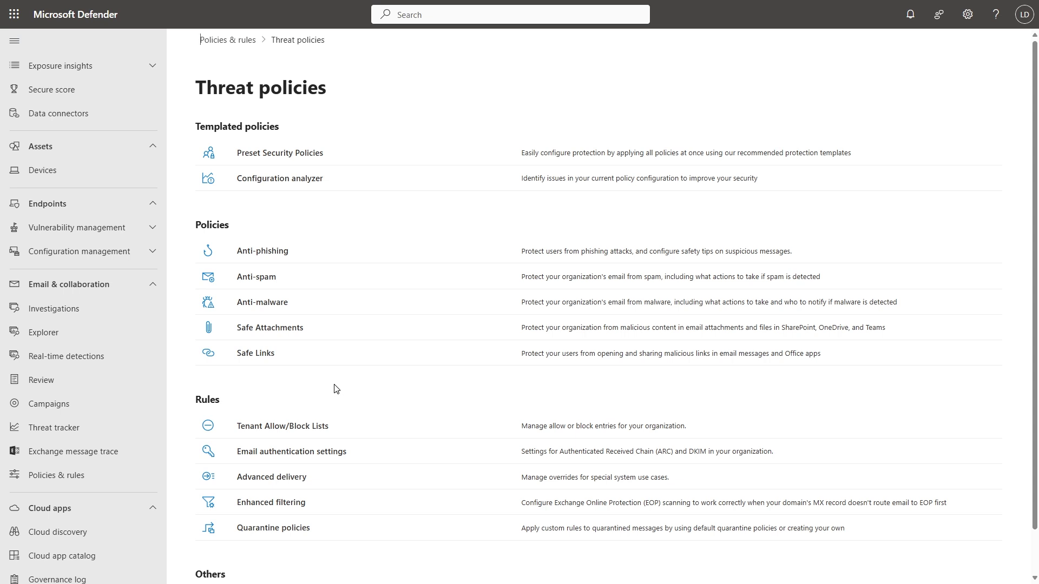
Open the Configuration analyzer and browse its 17 Standard recommendations
click(276, 183)
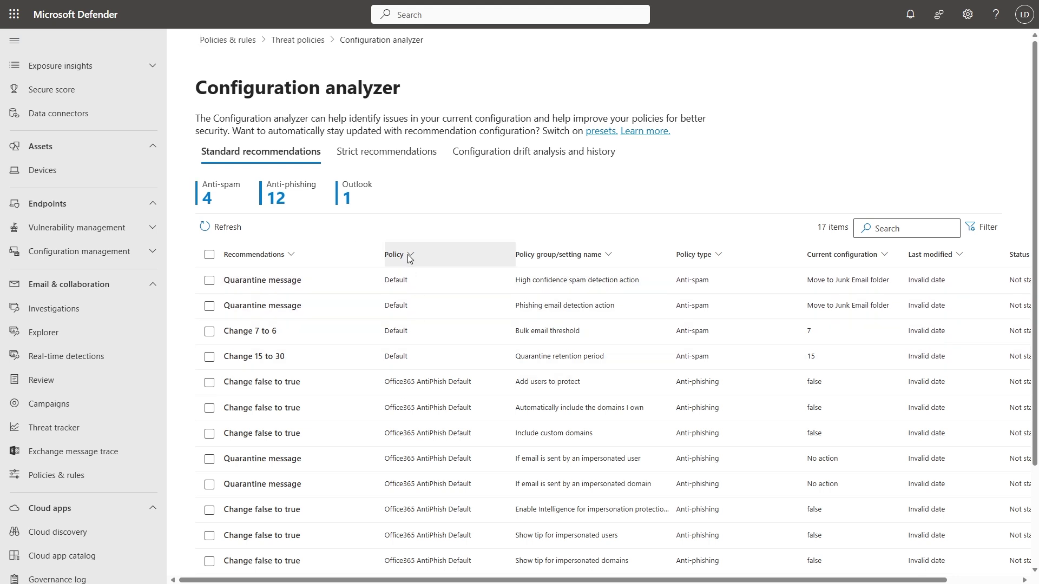
scroll(441, 274, down, 2)
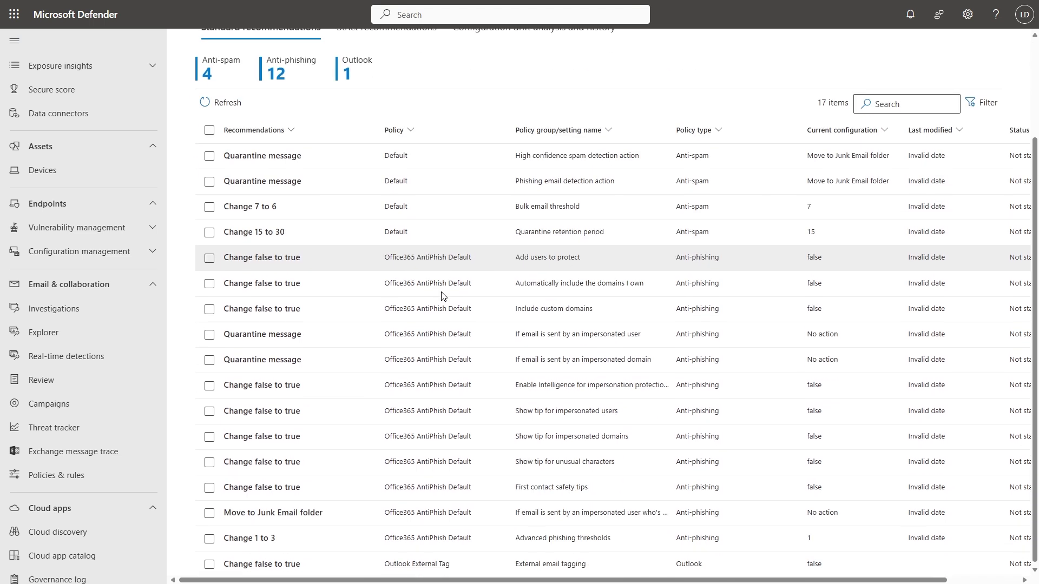
scroll(442, 534, up, 1)
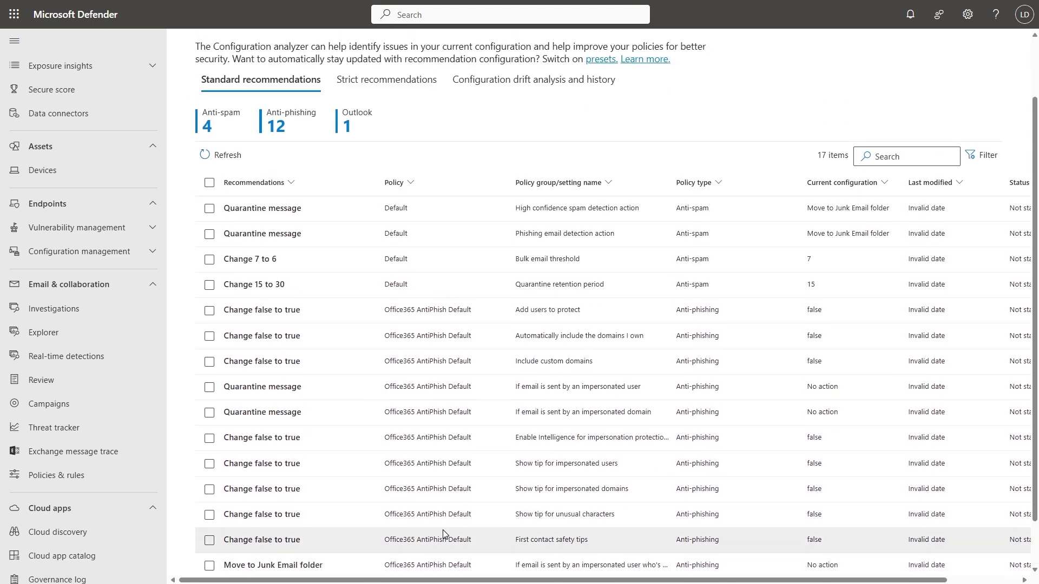
scroll(442, 534, up, 1)
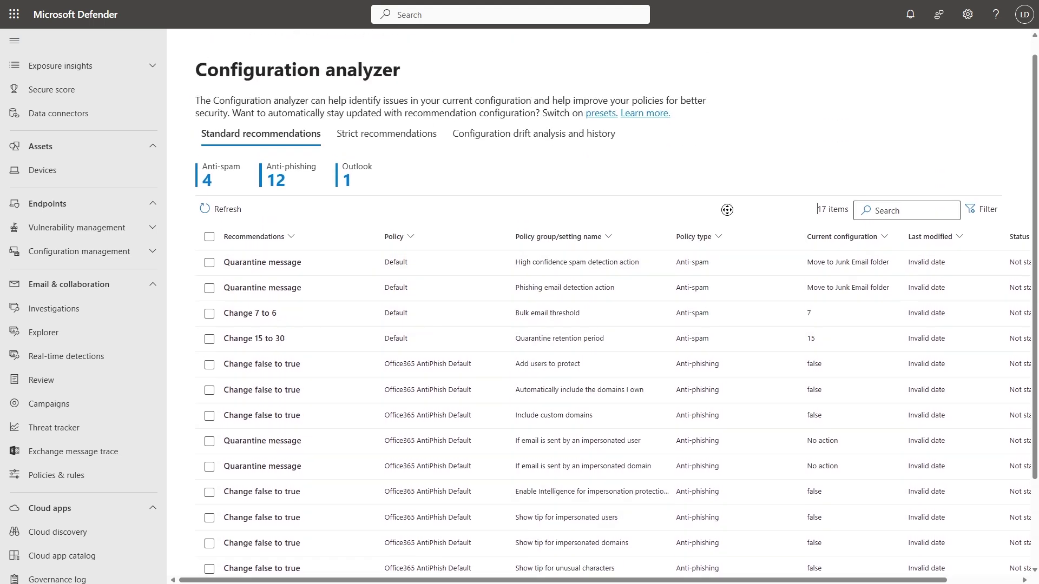
scroll(755, 211, right, 1)
scroll(756, 211, right, 3)
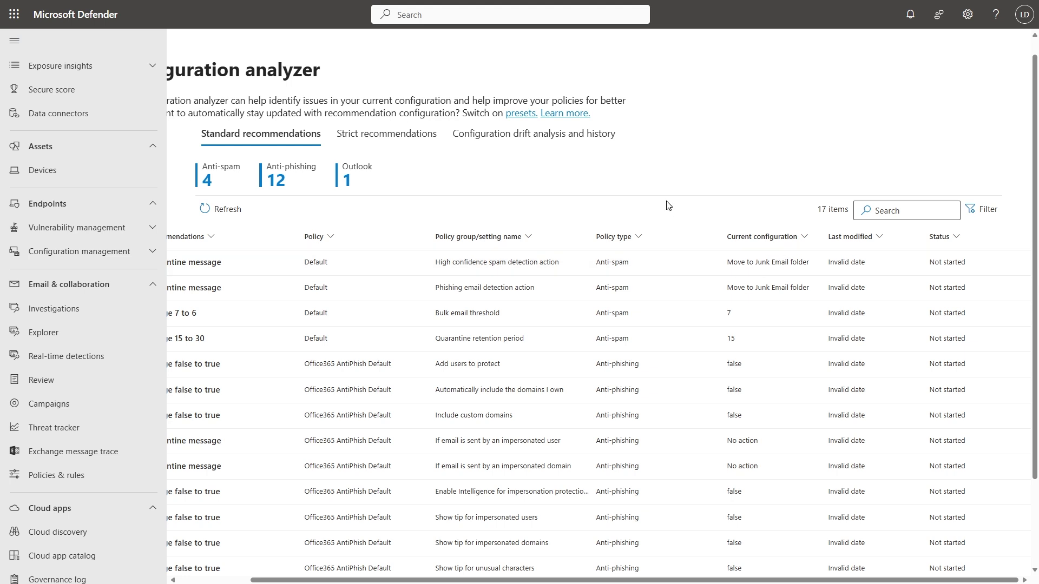
scroll(602, 204, left, 3)
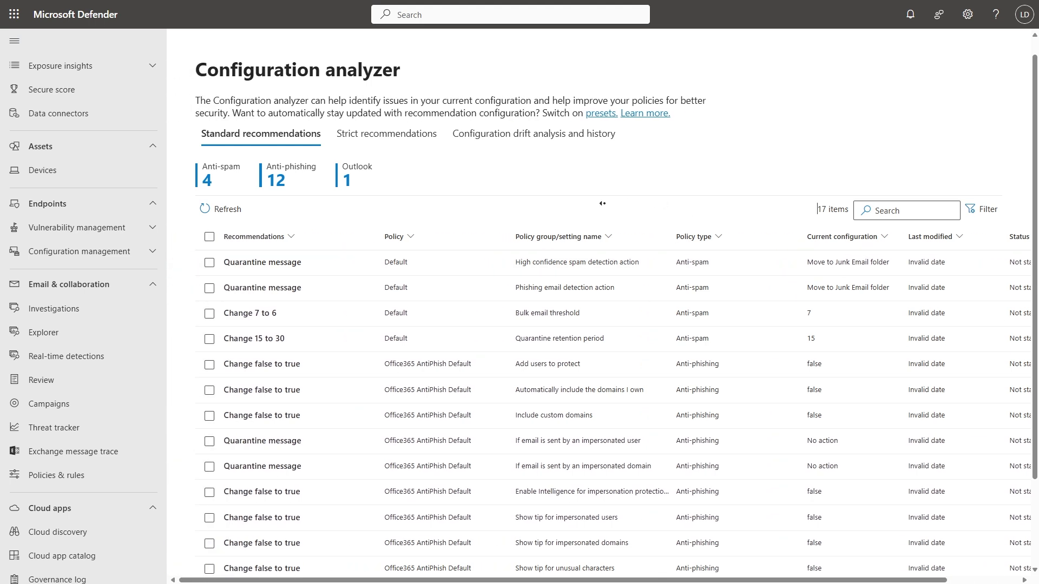
Inspect the Add users to protect recommendation, then return to Threat policies
click(271, 367)
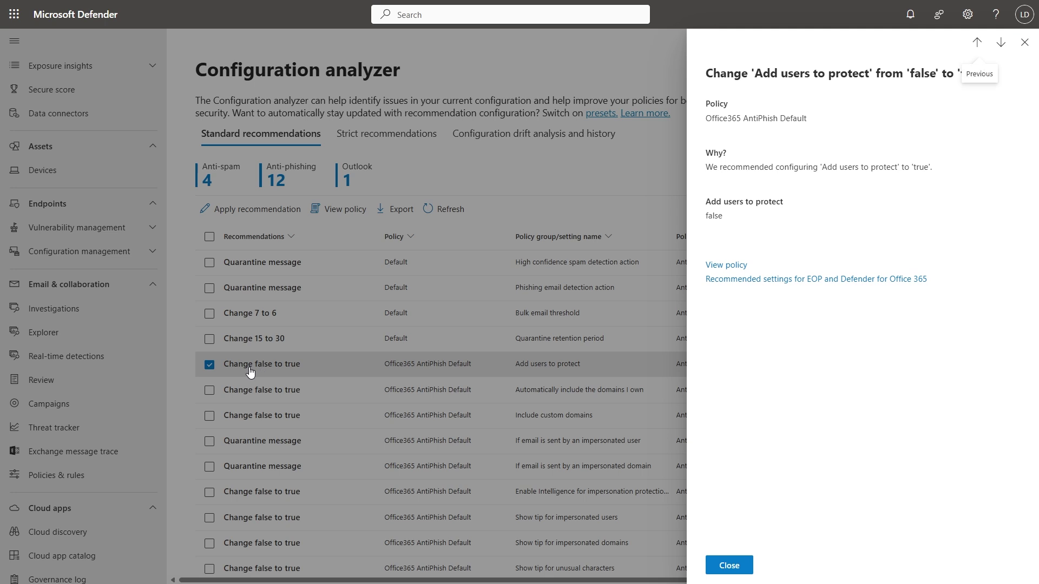
click(1024, 42)
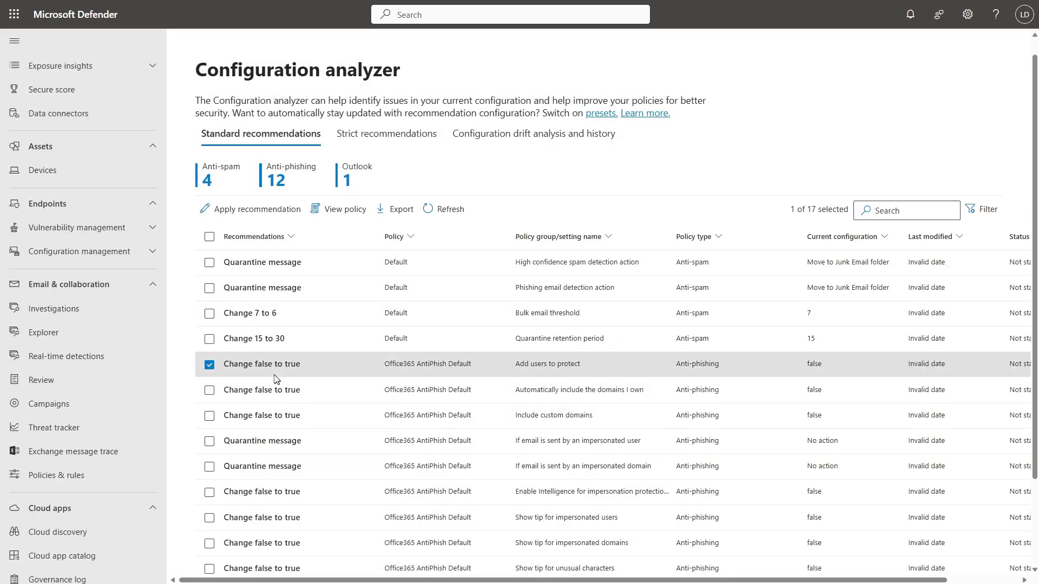
click(219, 362)
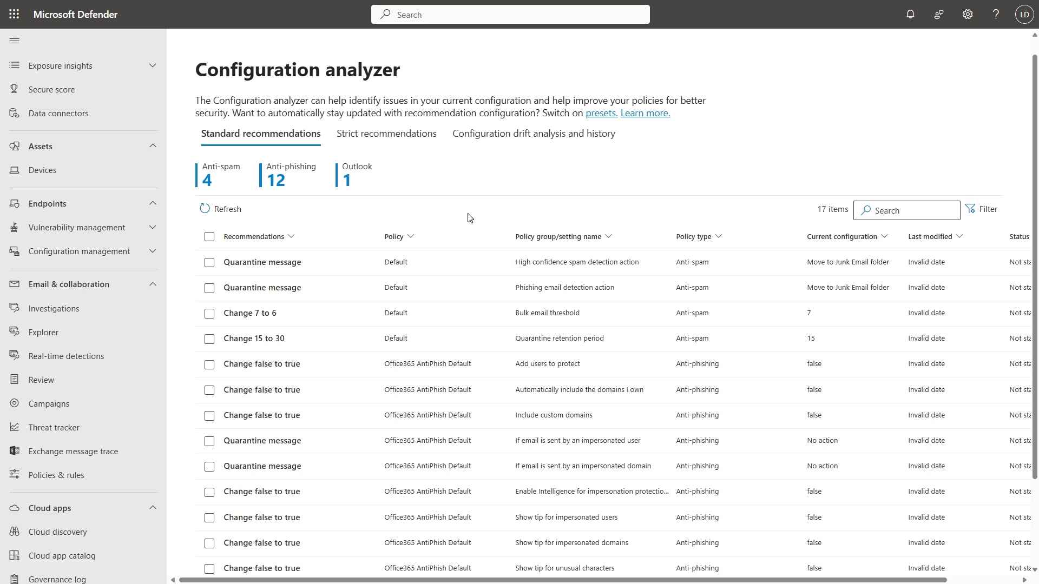
scroll(469, 222, down, 2)
scroll(476, 228, up, 3)
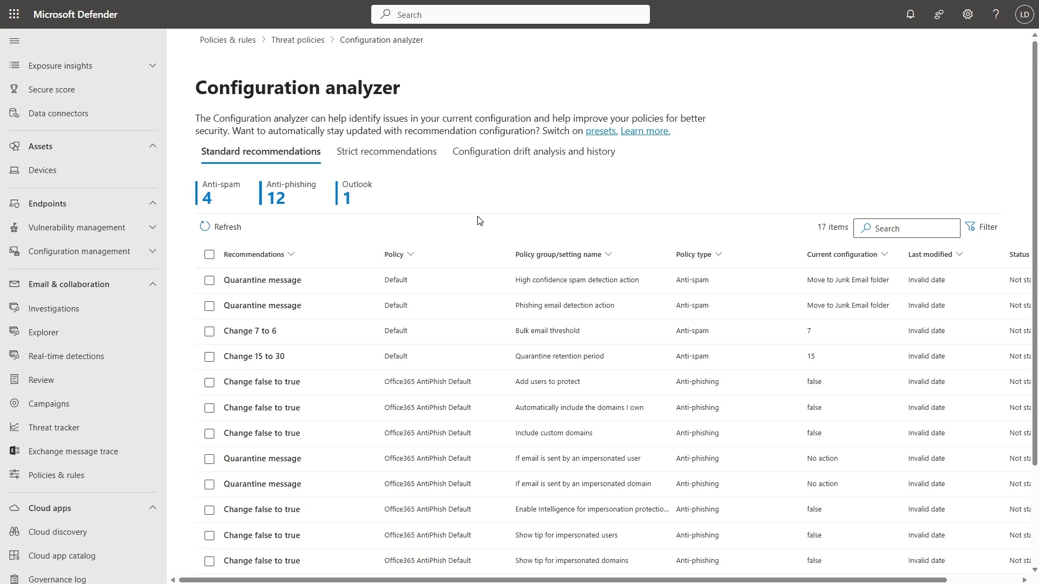
click(319, 43)
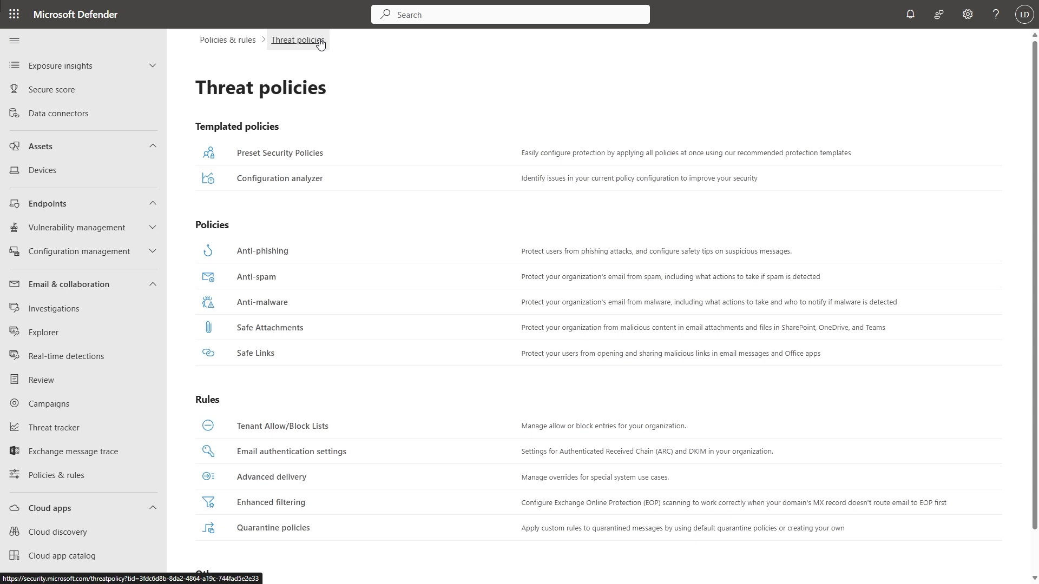
In Preset Security Policies, manage Standard protection and set Exchange Online Protection to All recipients
click(259, 157)
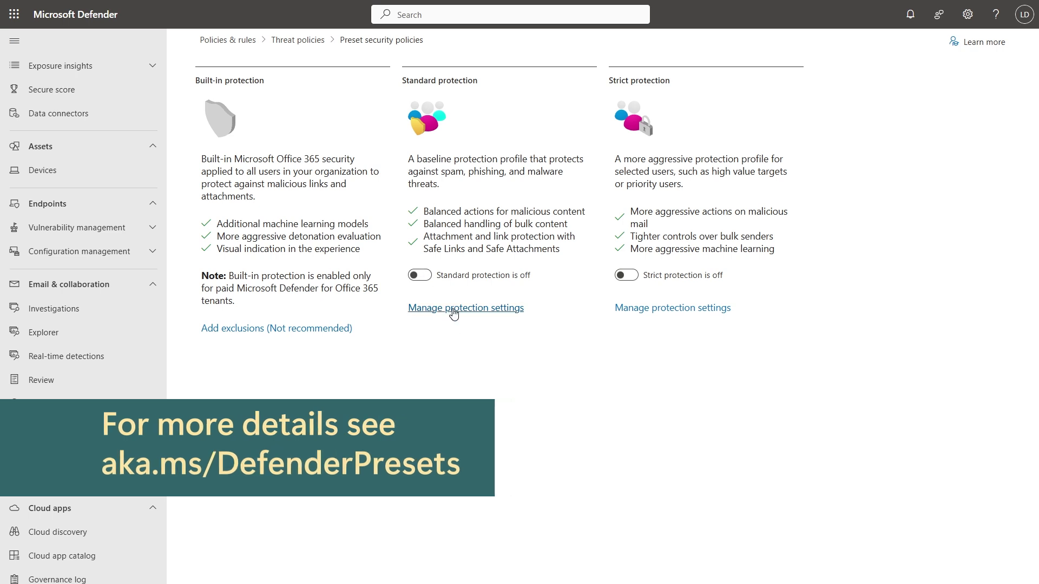
click(480, 306)
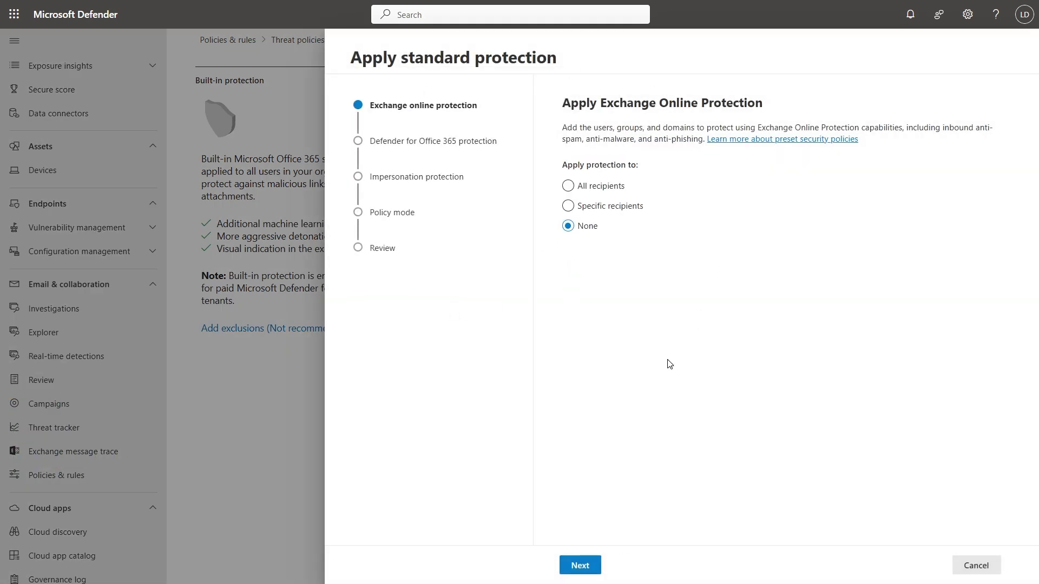
click(567, 186)
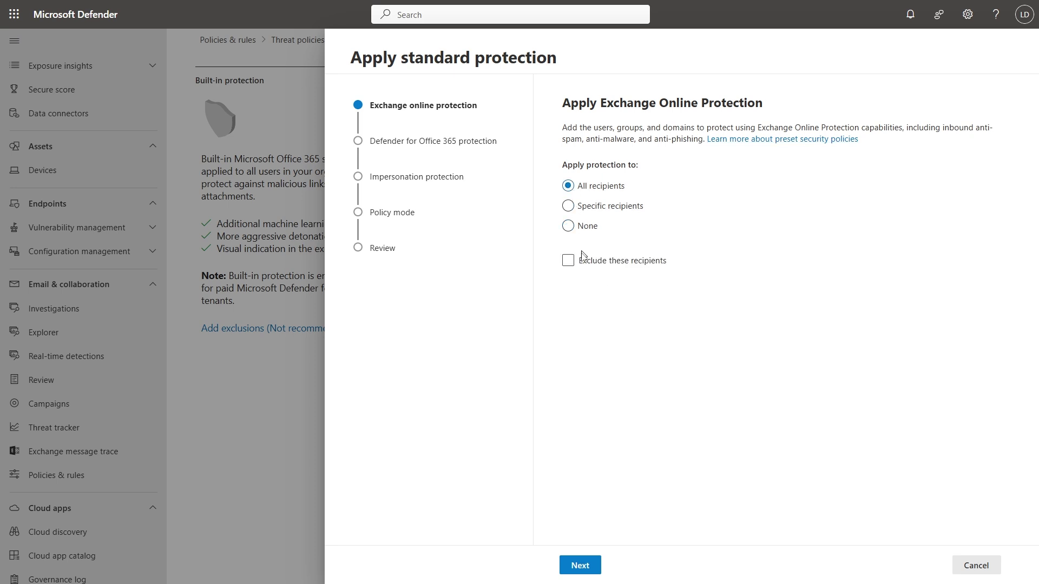
Apply Defender for Office 365 protection to All recipients in the Standard preset wizard
click(587, 563)
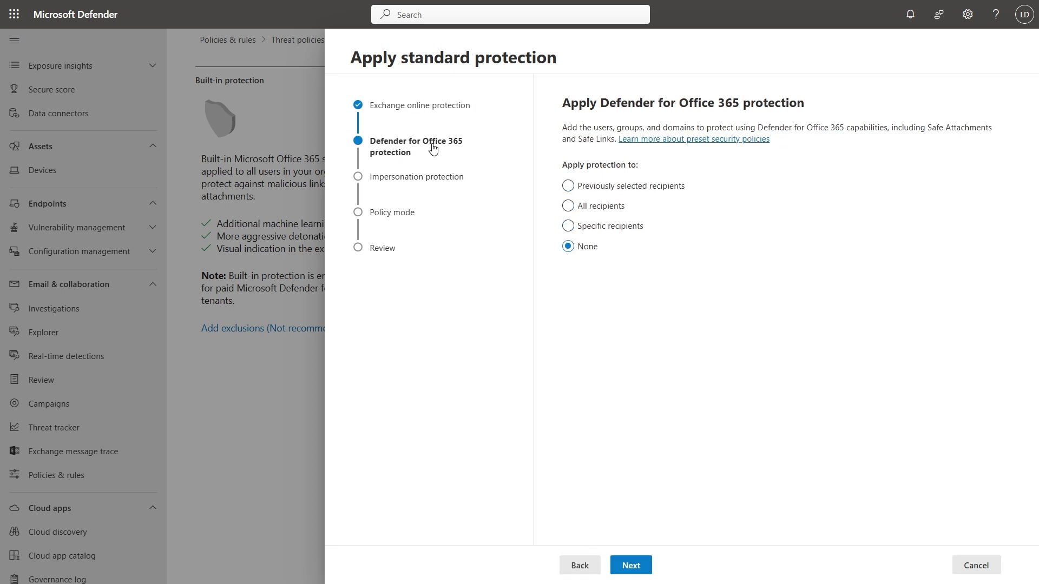
click(560, 207)
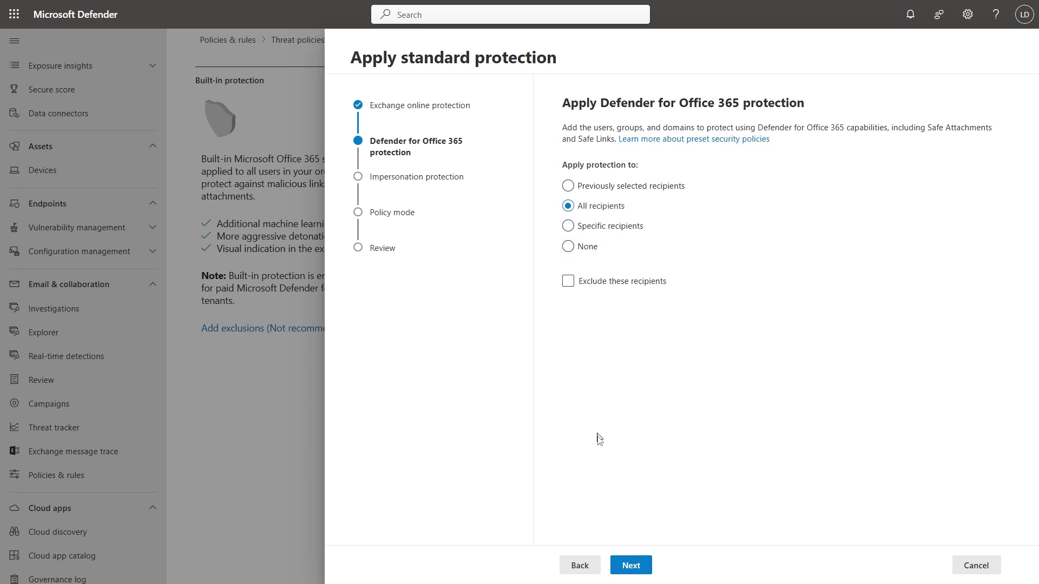
click(631, 565)
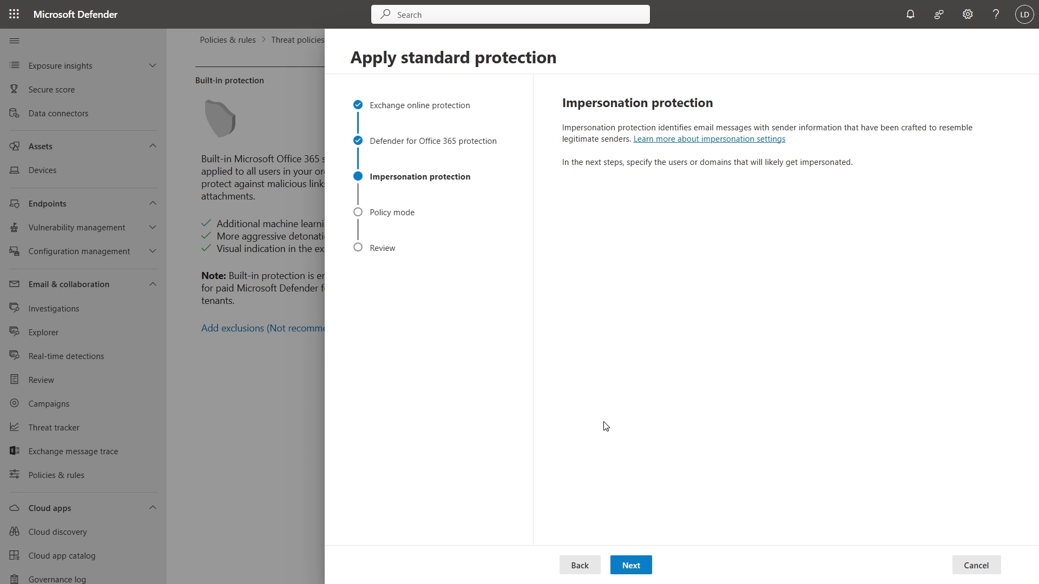
Add a key user, by name and suggested address, to the impersonation protected users list
click(631, 566)
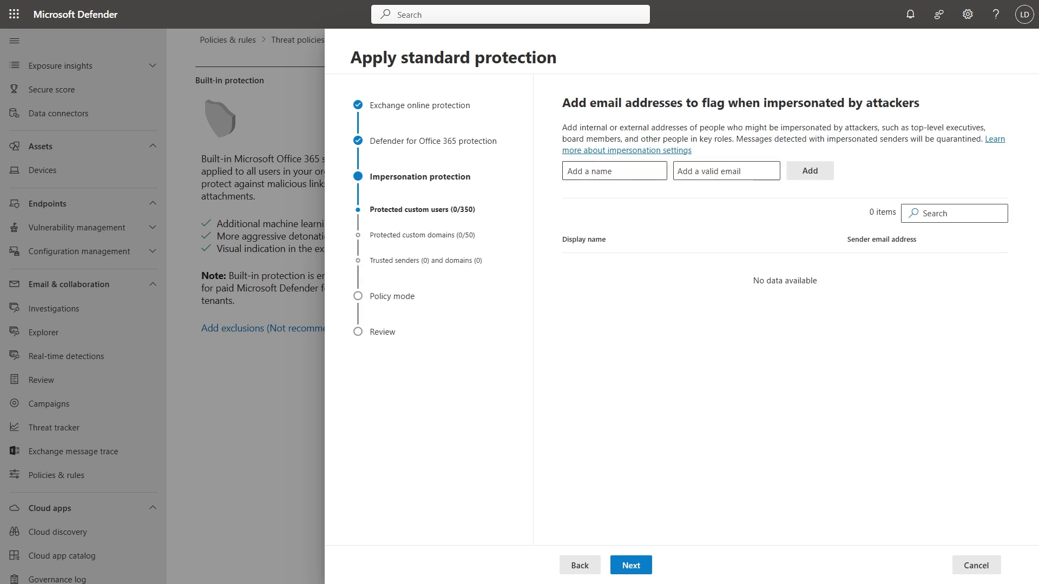
key(Tab)
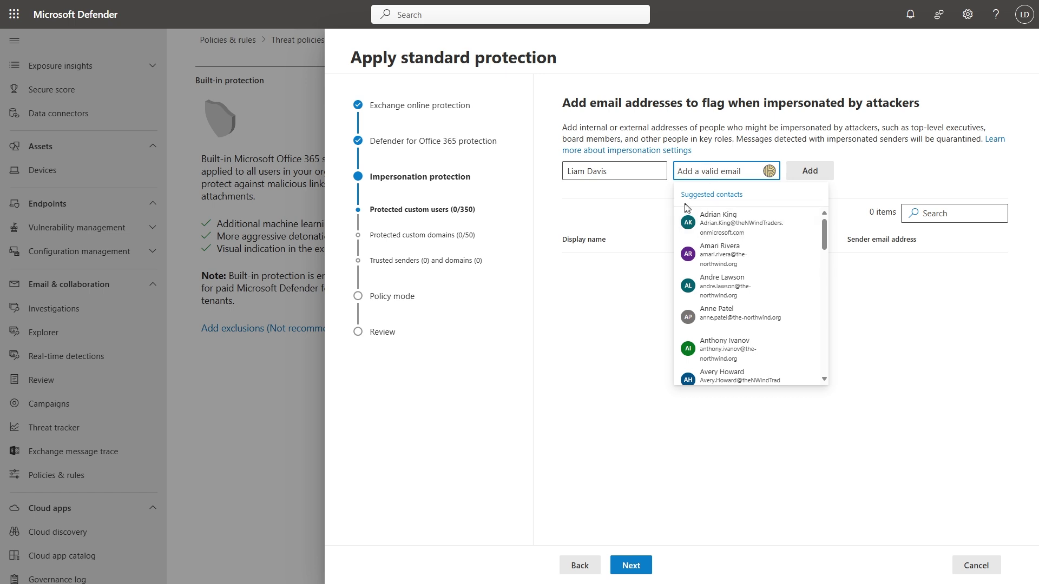
scroll(726, 255, down, 8)
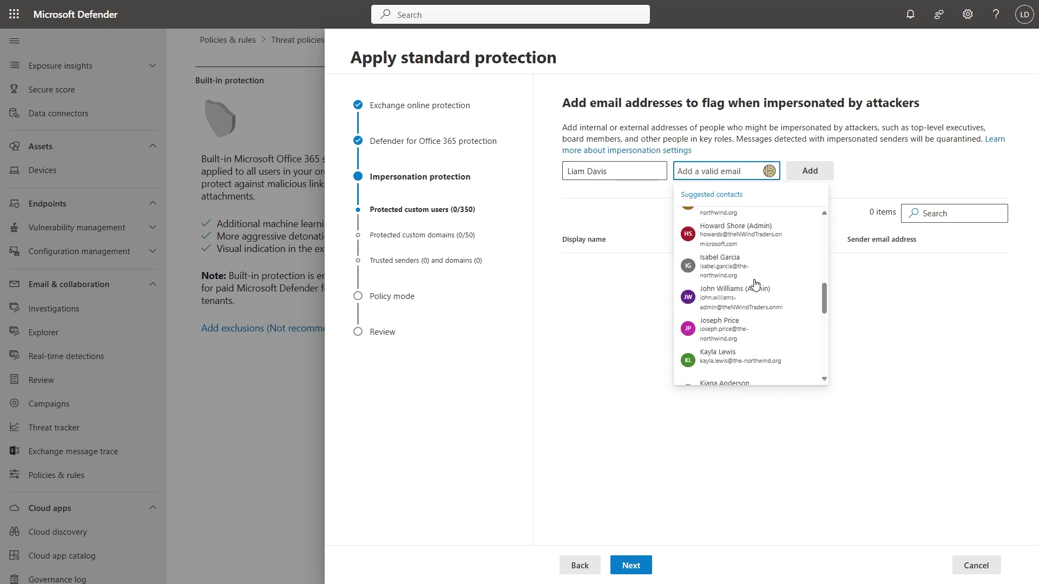
scroll(760, 287, down, 3)
scroll(763, 287, down, 1)
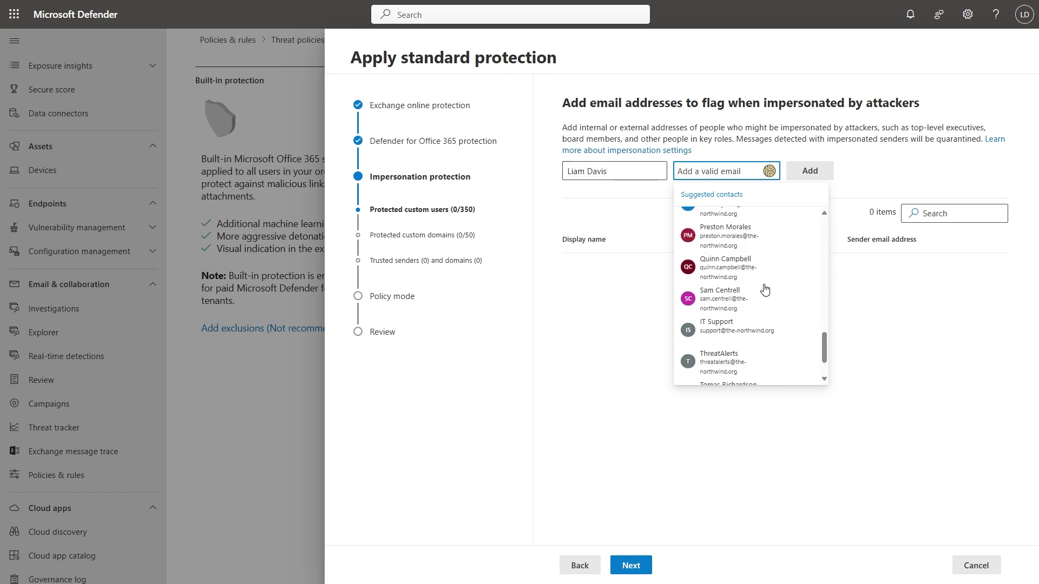
scroll(763, 283, up, 1)
click(766, 251)
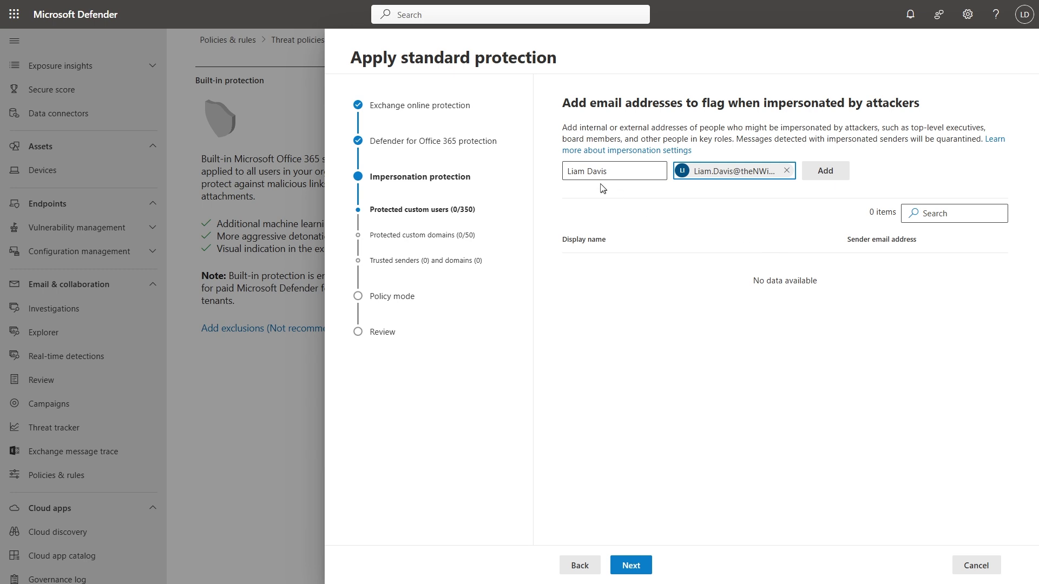
click(820, 173)
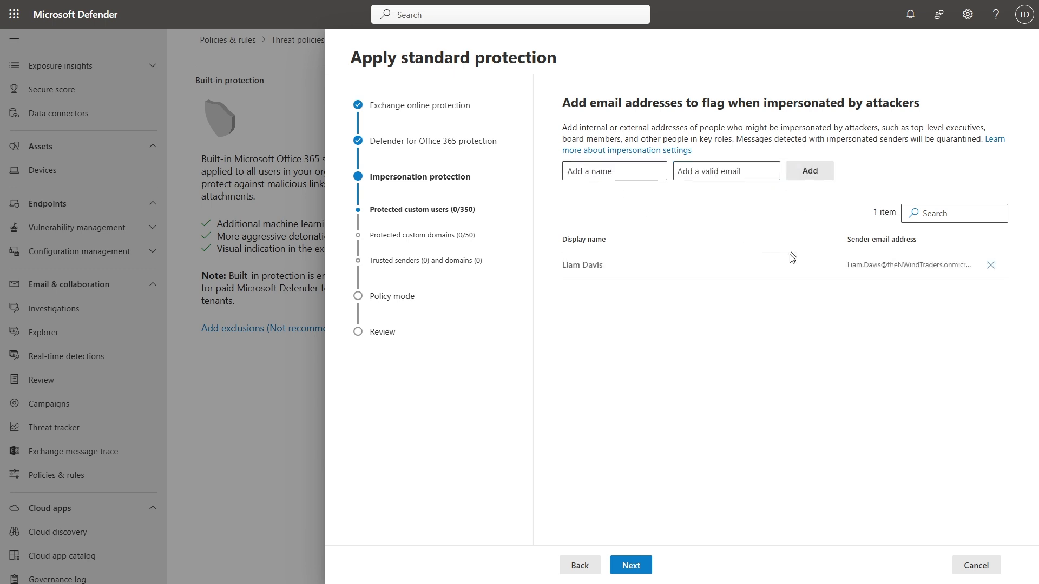
click(641, 564)
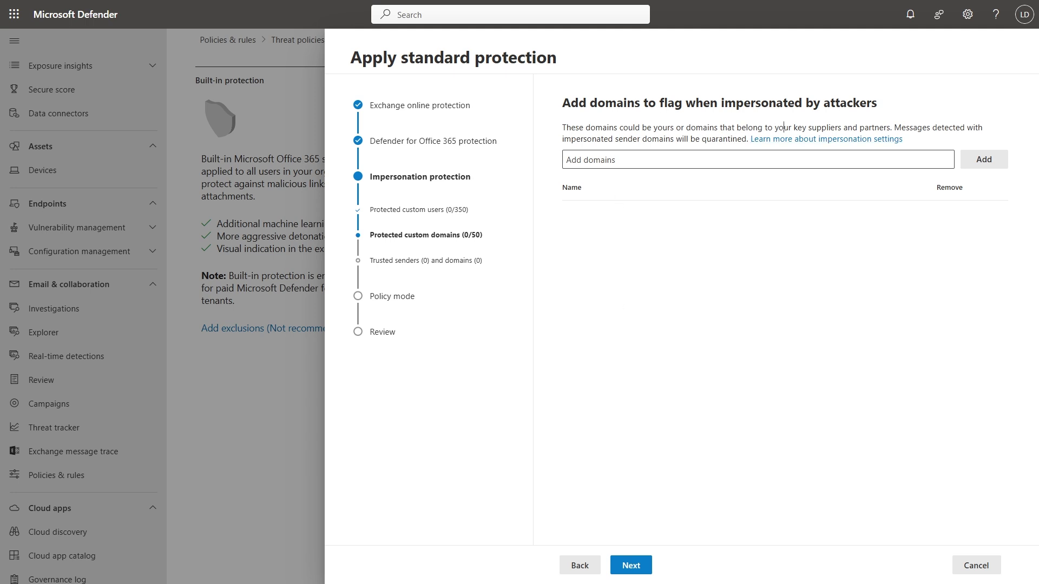
drag(784, 128, 886, 128)
Add contoso.com as a protected custom domain for impersonation protection
click(723, 272)
click(639, 166)
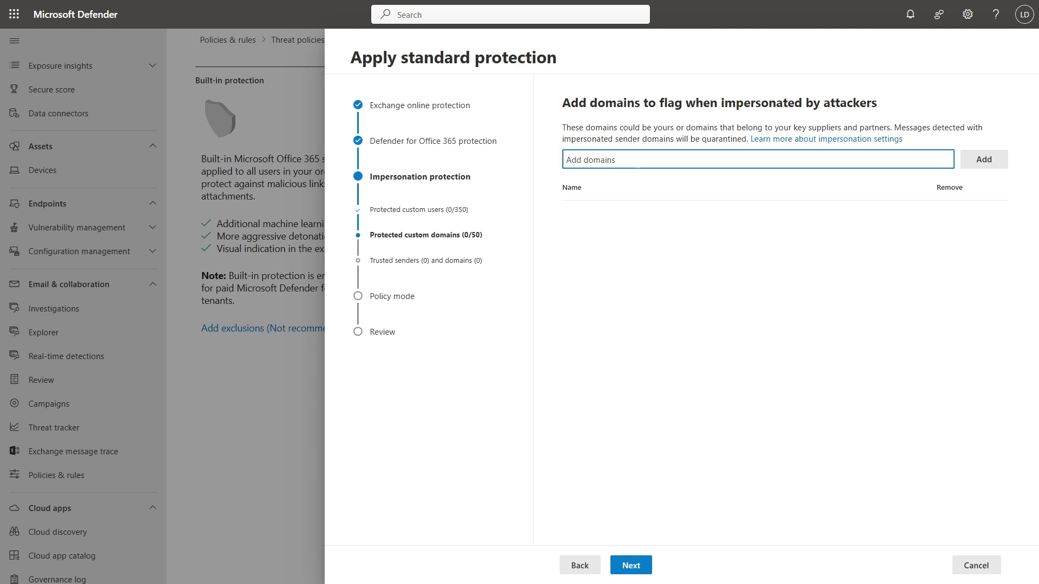
text(contoso)
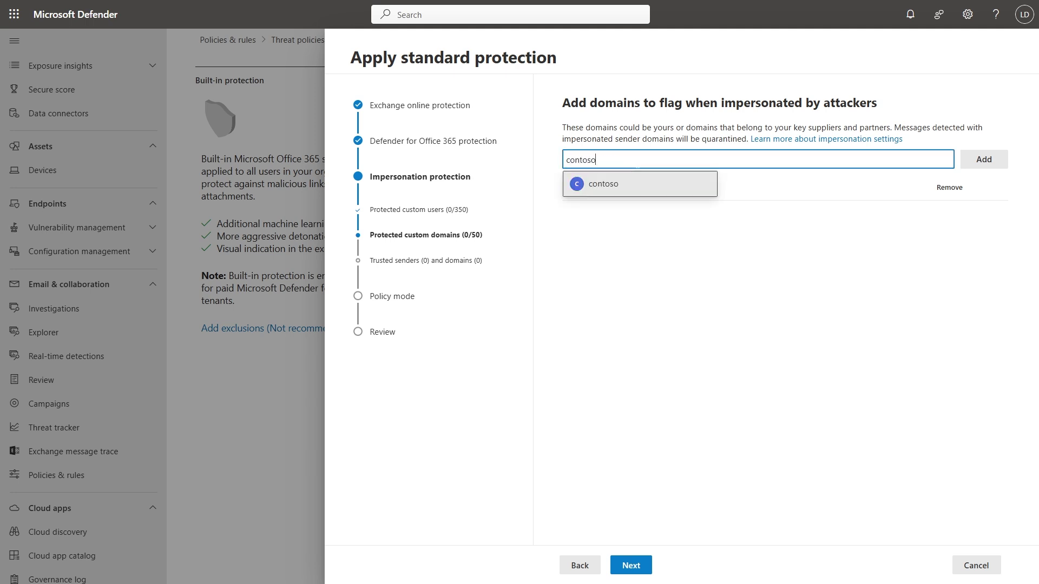
text(.com)
click(660, 192)
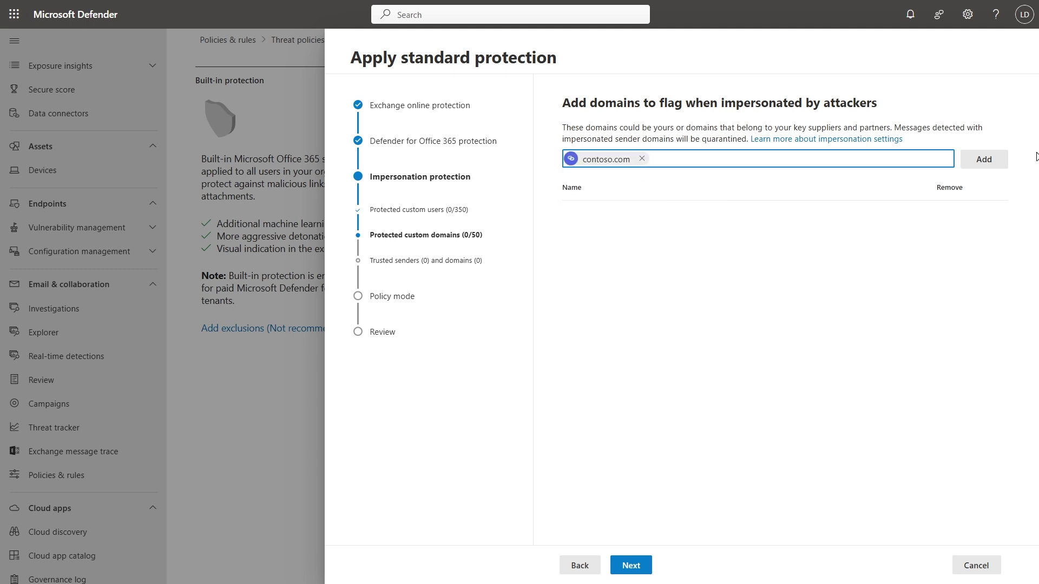
click(1010, 160)
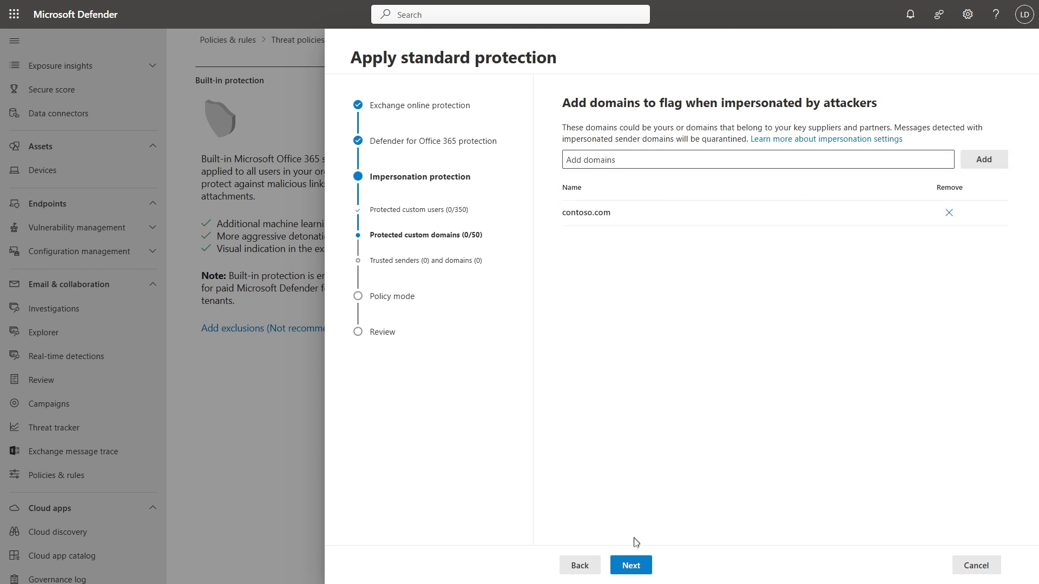
click(632, 565)
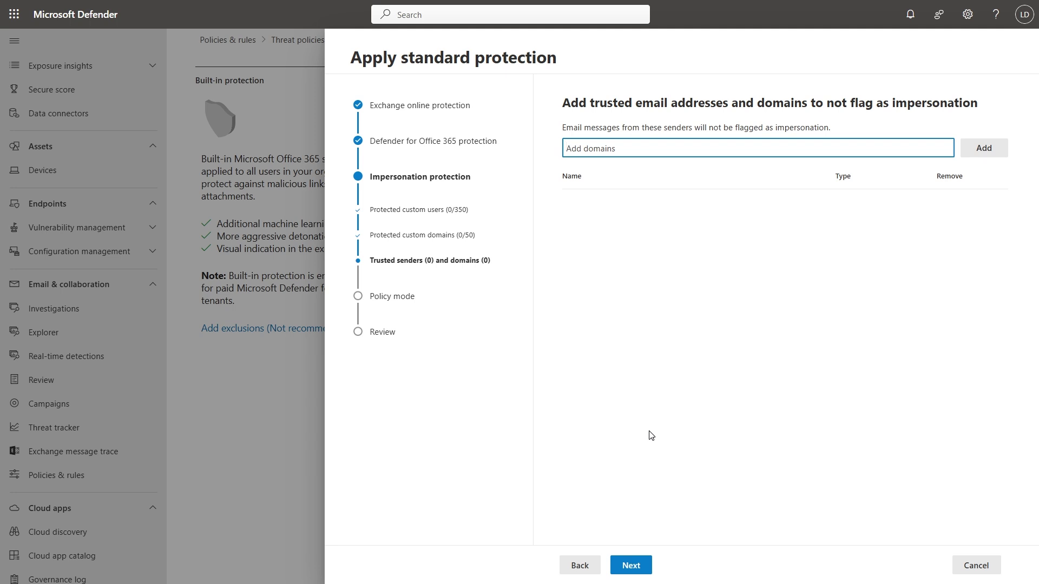
Skip trusted senders, keep the policy turned on, and confirm the Standard protection settings
click(623, 564)
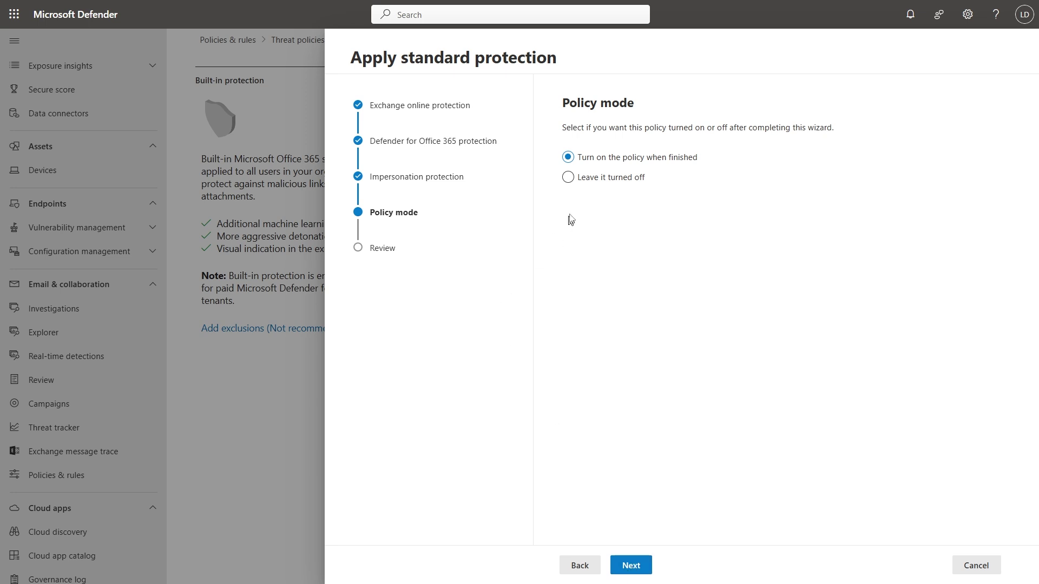
click(631, 565)
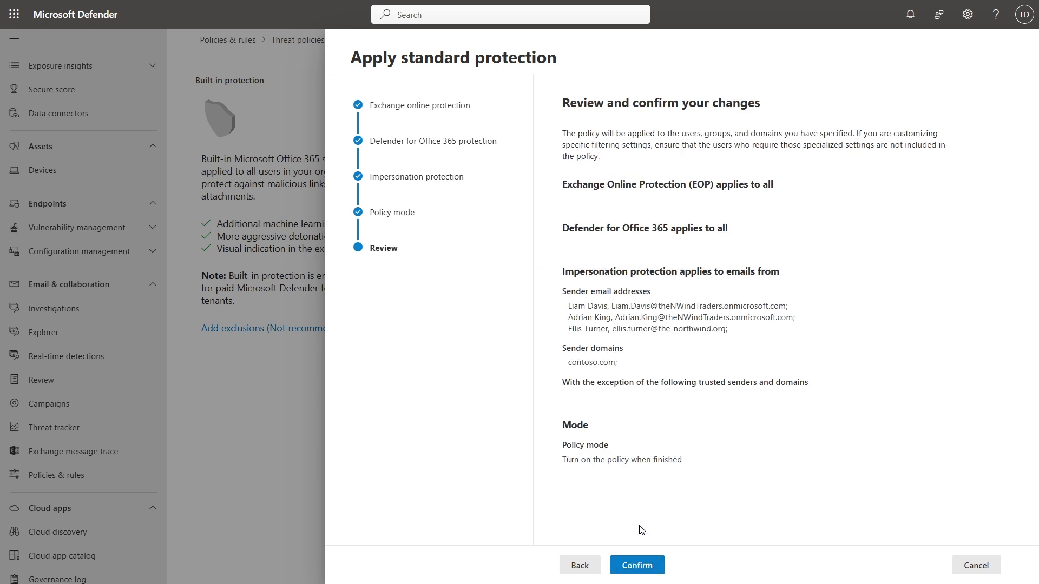
click(640, 569)
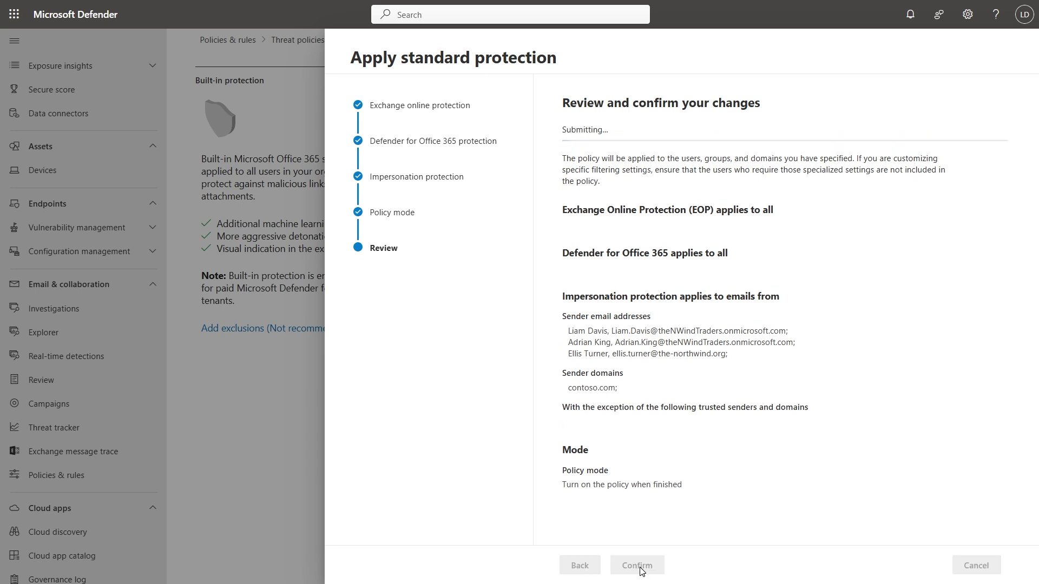
click(582, 564)
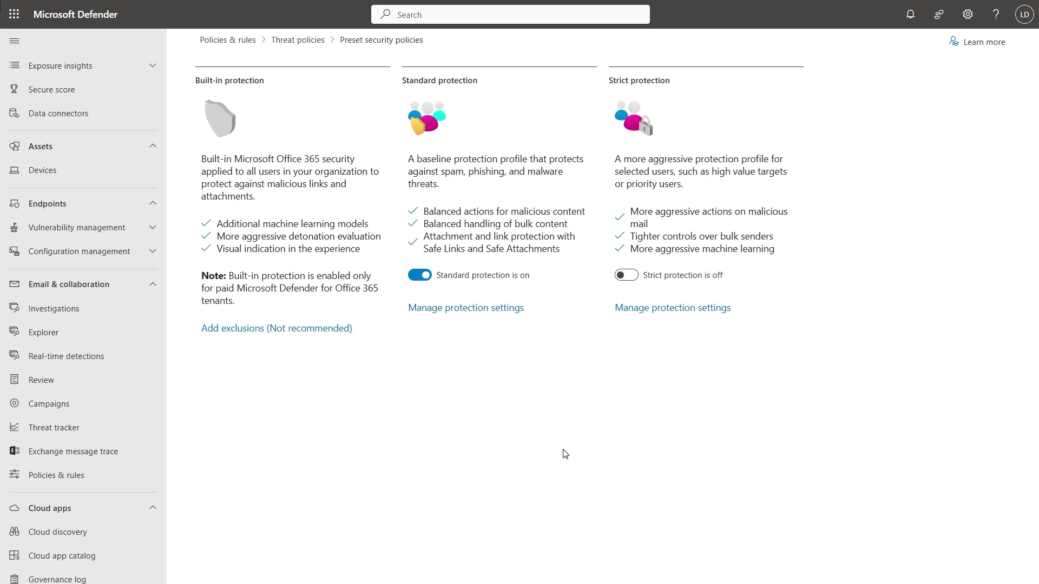
Check the Standard Preset Security Policy details under Anti-phishing, then return to Threat policies
click(298, 40)
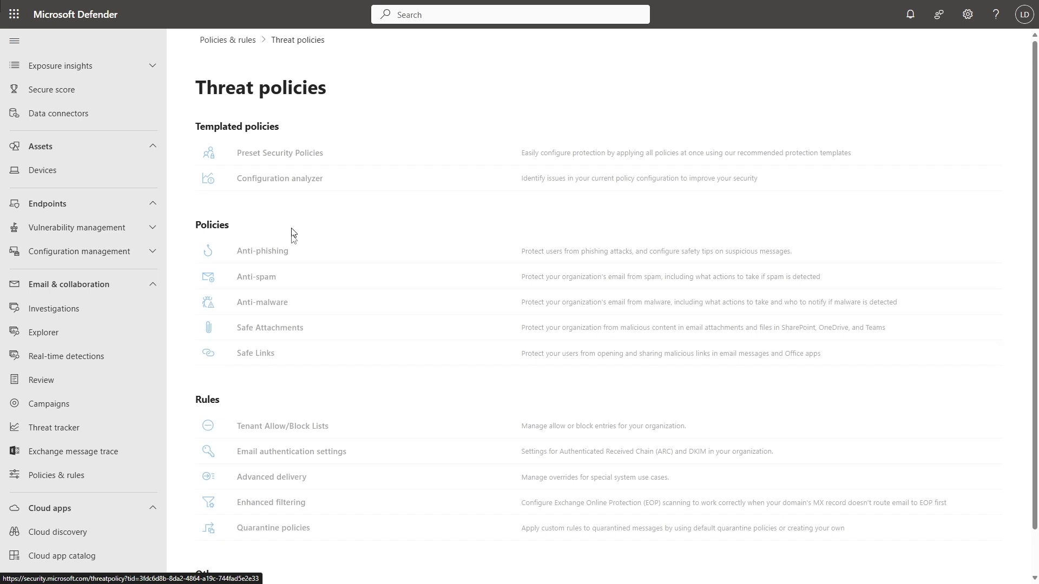
click(277, 255)
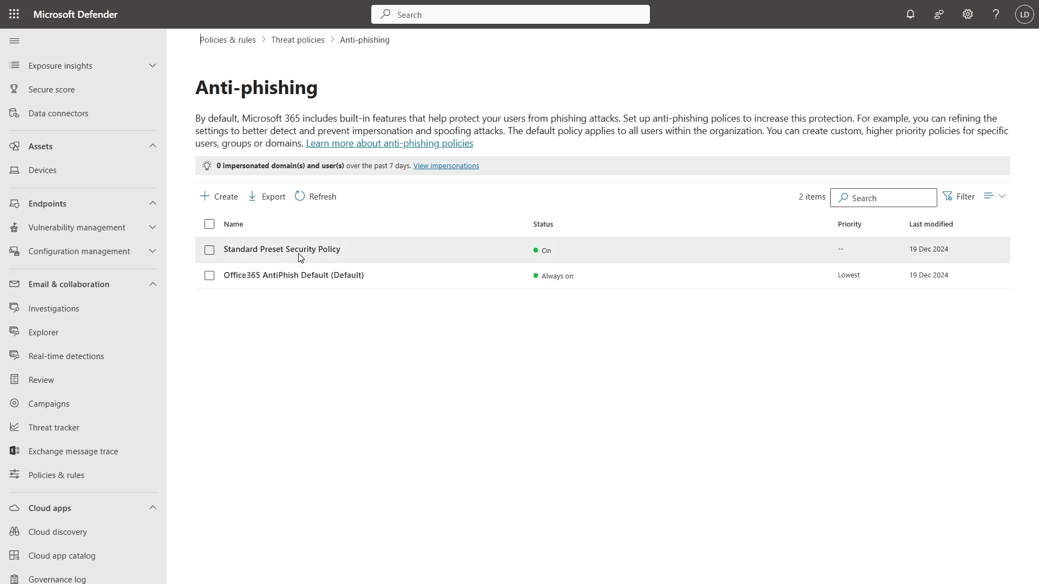
click(282, 255)
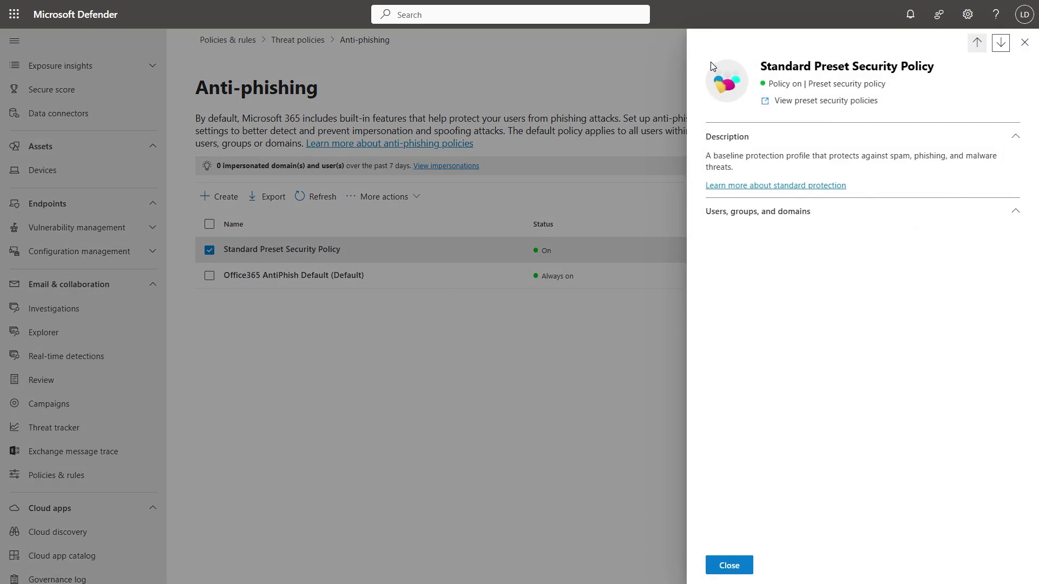
click(789, 223)
click(1024, 42)
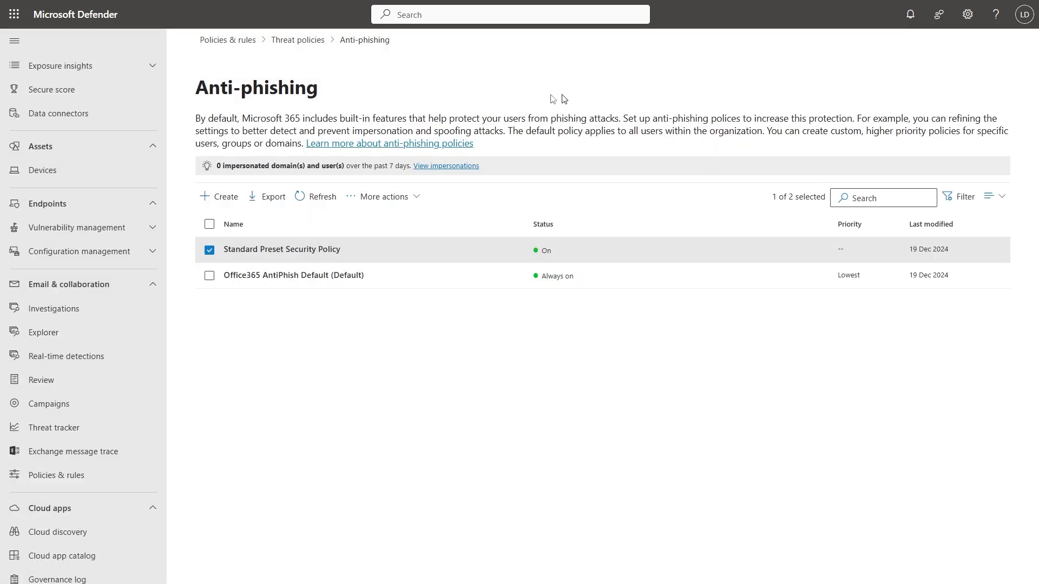
click(323, 42)
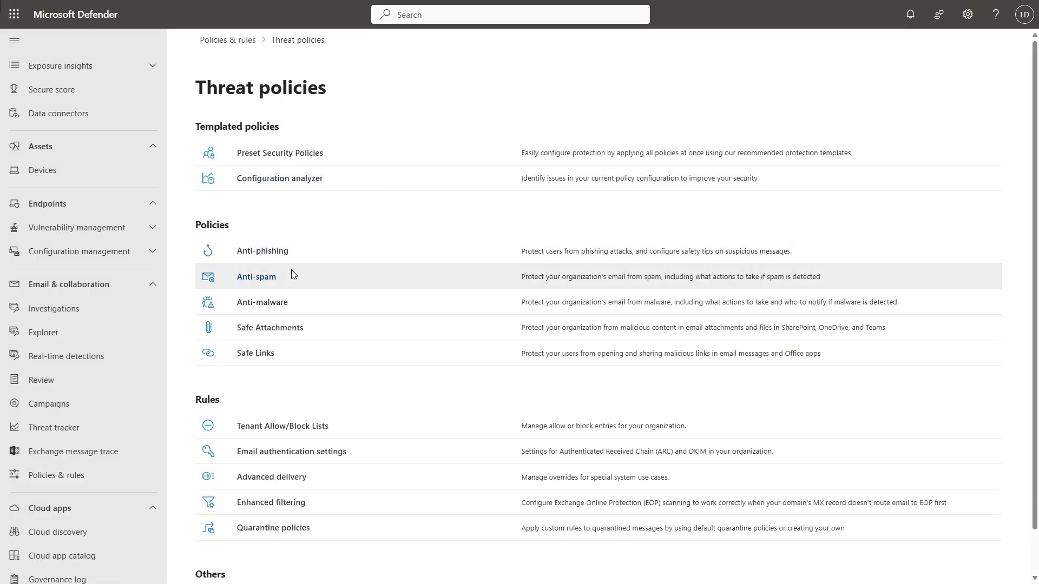